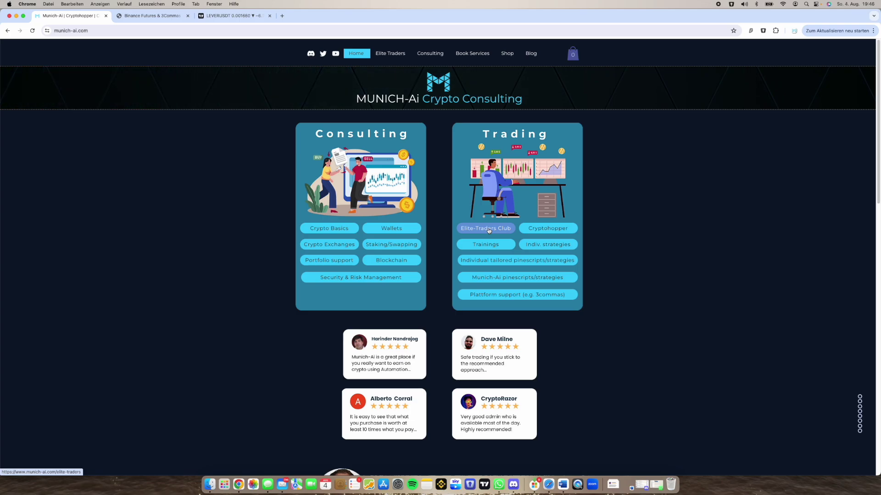
{"action": "left_click", "coordinate": [489, 229]}
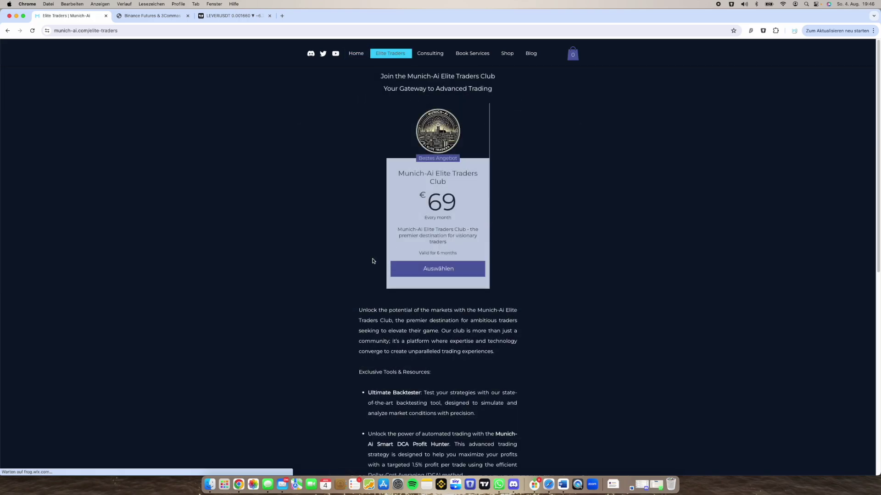
{"action": "scroll", "coordinate": [342, 263], "scroll_direction": "down", "scroll_amount": 1}
{"action": "scroll", "coordinate": [339, 266], "scroll_direction": "down", "scroll_amount": 10}
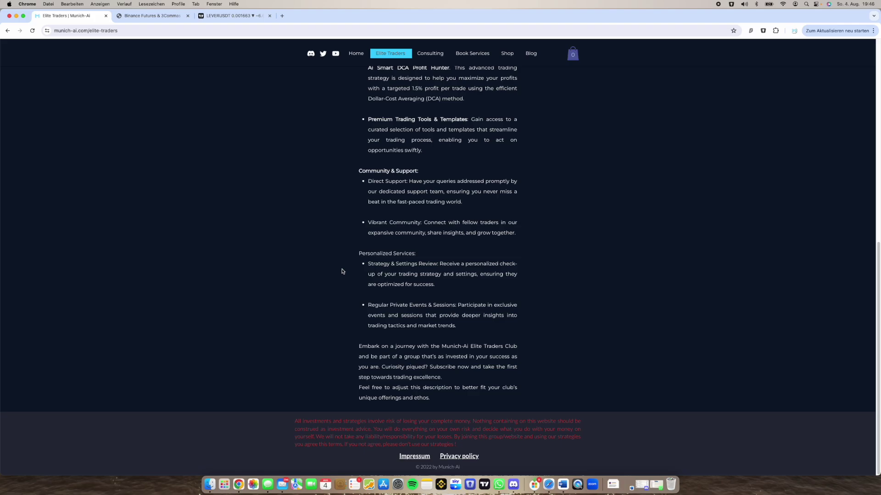
{"action": "scroll", "coordinate": [342, 271], "scroll_direction": "up", "scroll_amount": 11}
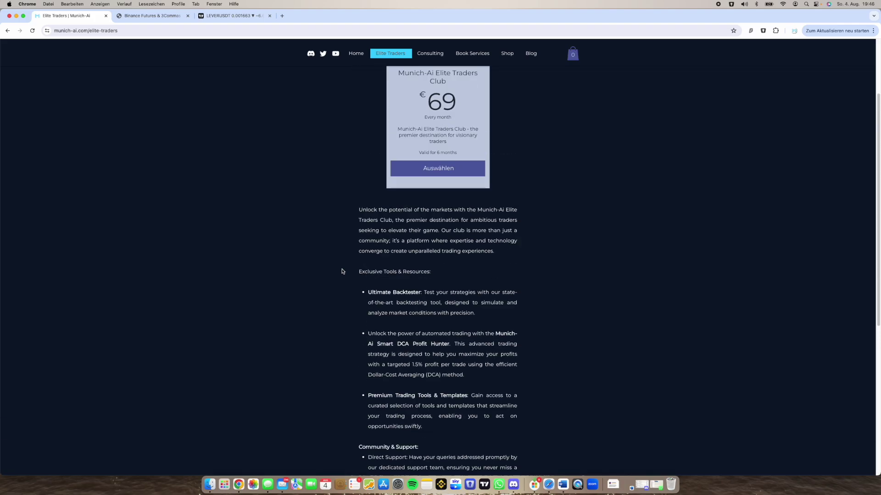
{"action": "left_click", "coordinate": [357, 56]}
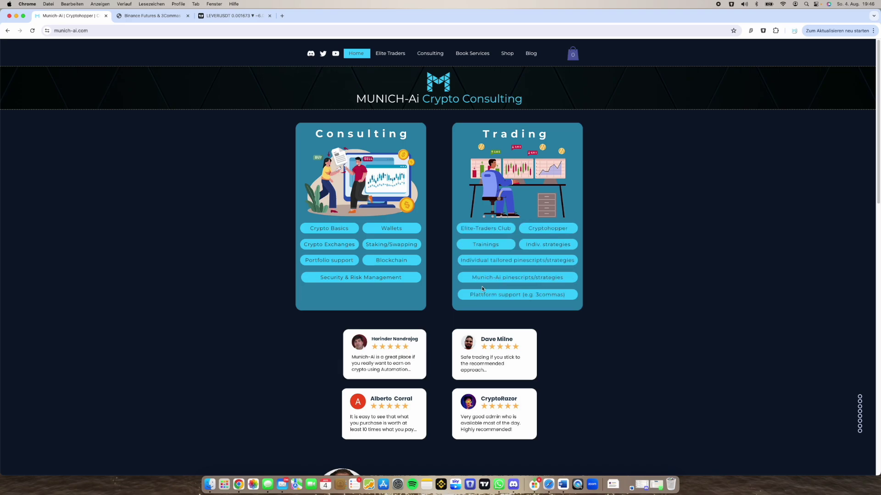
{"action": "left_click", "coordinate": [521, 278]}
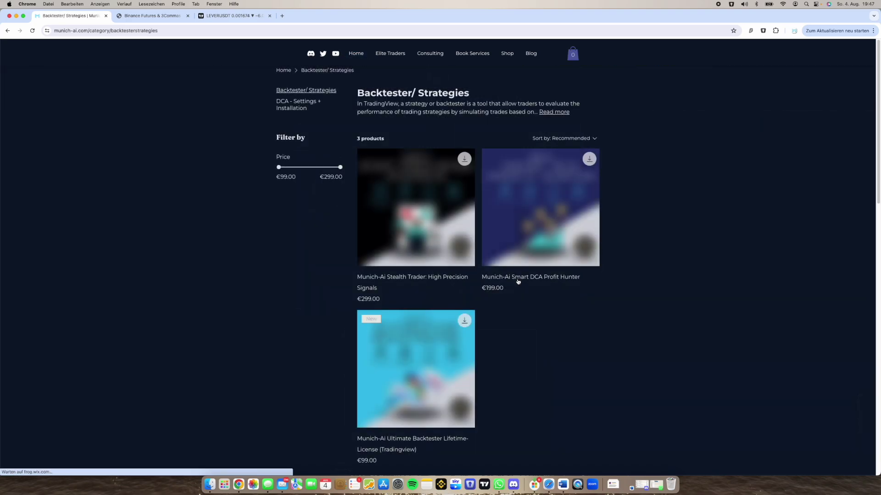
Step: Look at the DCA-Settings + Installation category, then return to the Backtester/ Strategies products
{"action": "mouse_move", "coordinate": [507, 57]}
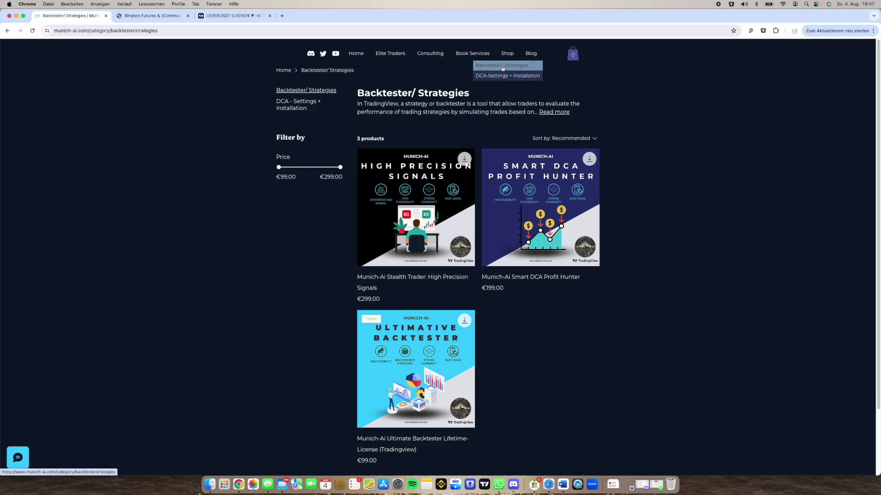
{"action": "left_click", "coordinate": [502, 68]}
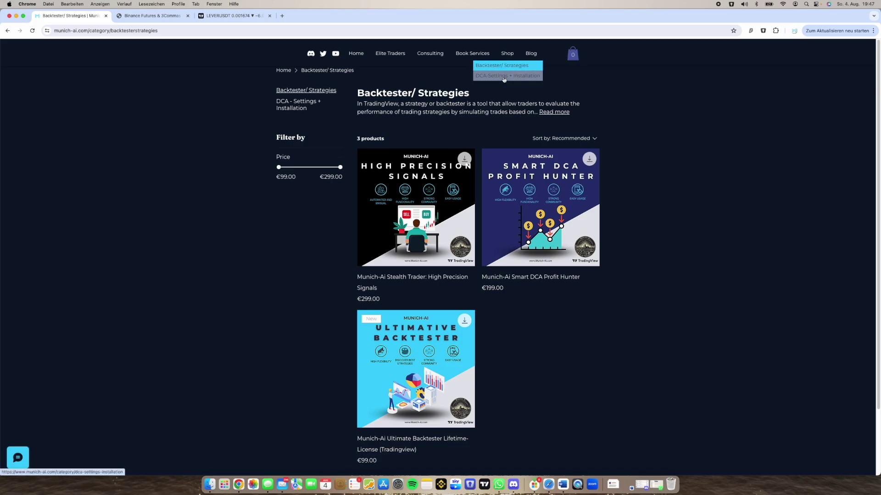
{"action": "left_click", "coordinate": [503, 76]}
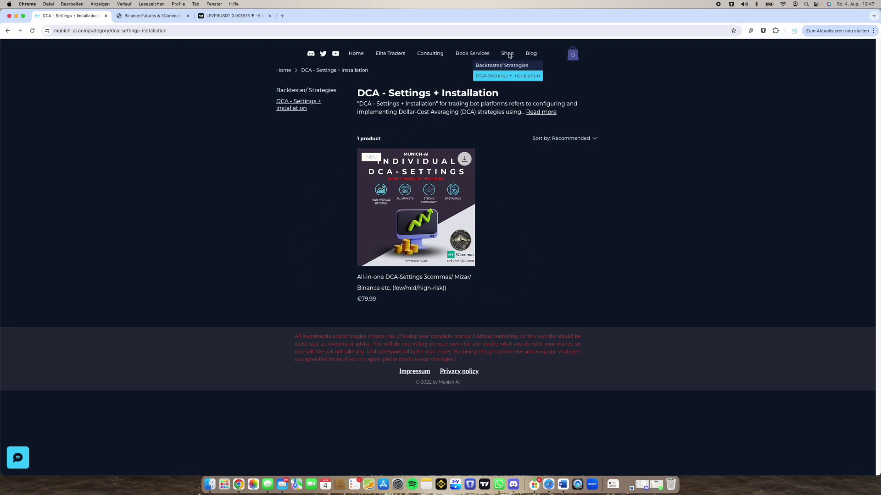
{"action": "left_click", "coordinate": [503, 65]}
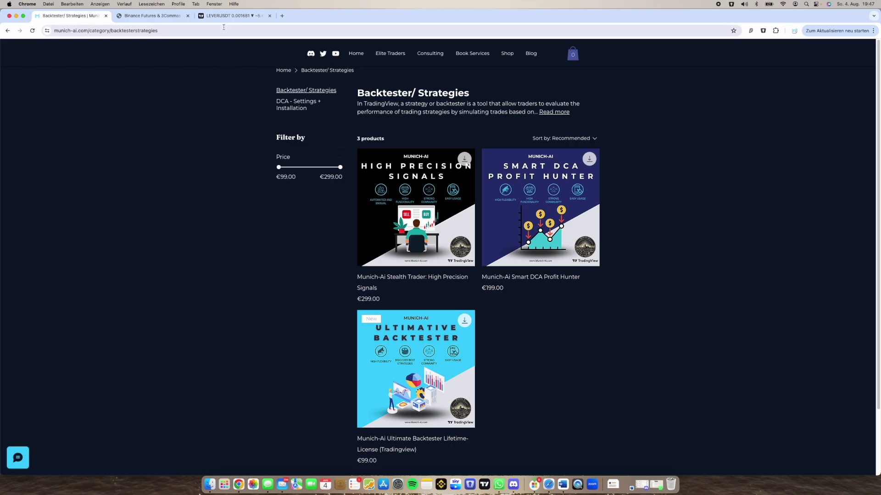
Step: On the LEVERUSDT chart, hide Smart DCA Profit Hunter and show the Munich-Ai DCA Backtester
{"action": "left_click", "coordinate": [233, 15]}
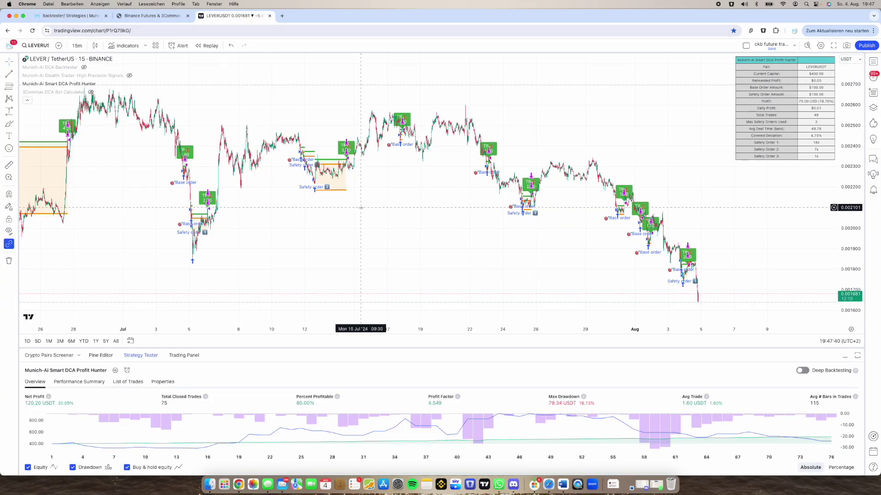
{"action": "left_click_drag", "start_coordinate": [314, 227], "coordinate": [446, 228]}
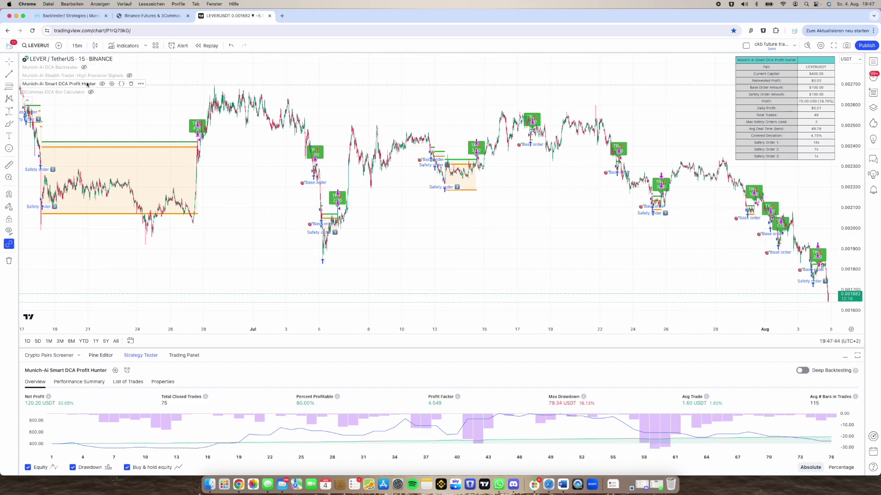
{"action": "left_click", "coordinate": [101, 84]}
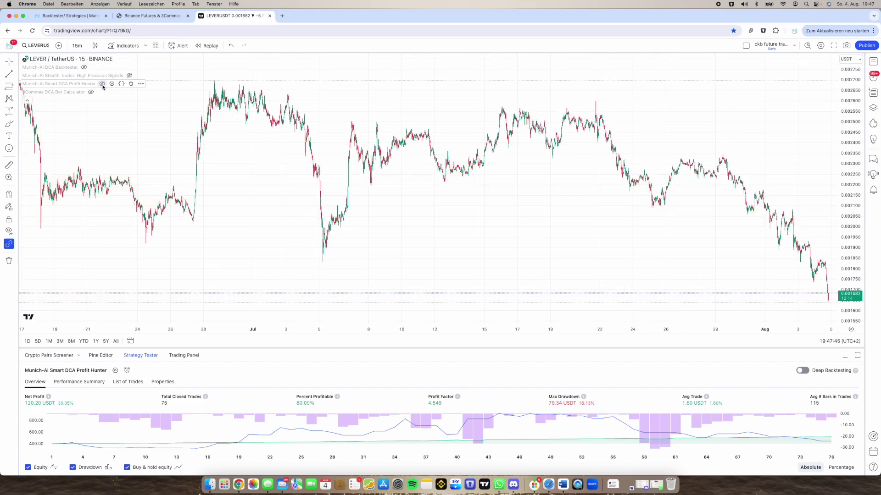
{"action": "left_click", "coordinate": [84, 68]}
Step: Follow the Backtester's trades forward to the latest candles, then hide the DCA Backtester
{"action": "scroll", "coordinate": [483, 186], "scroll_direction": "left", "scroll_amount": 10}
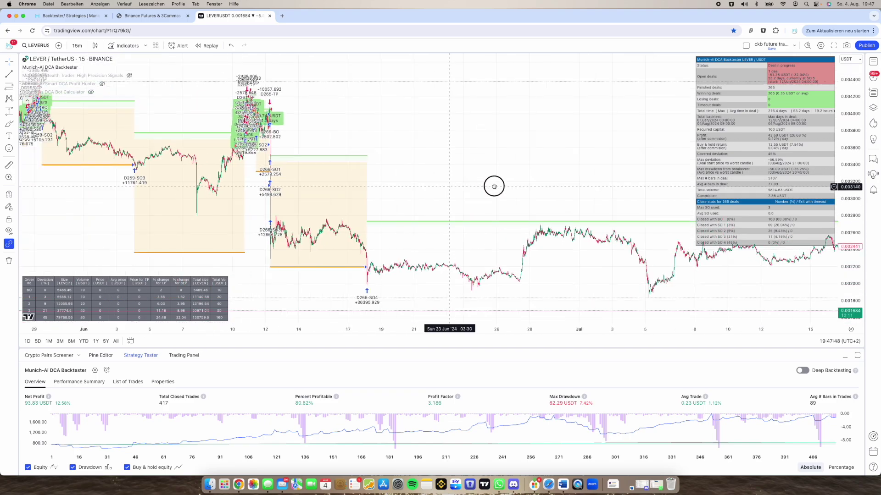
{"action": "scroll", "coordinate": [212, 198], "scroll_direction": "left", "scroll_amount": 6}
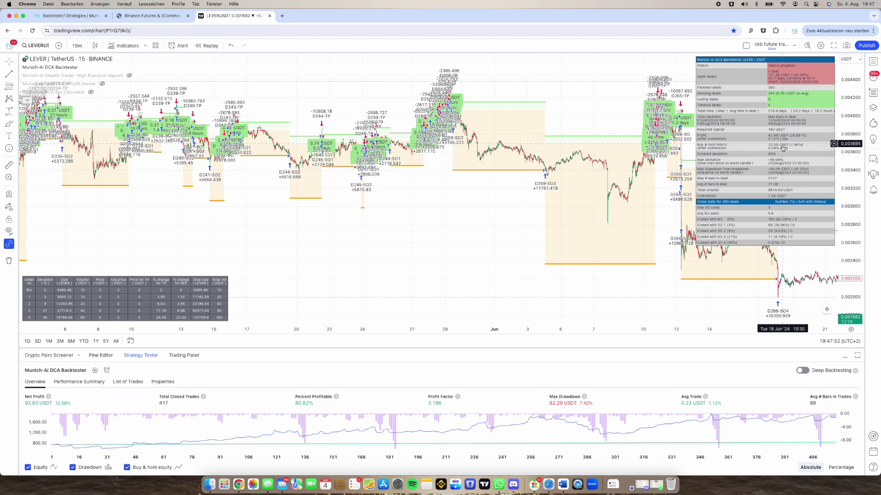
{"action": "left_click_drag", "start_coordinate": [472, 249], "coordinate": [201, 236]}
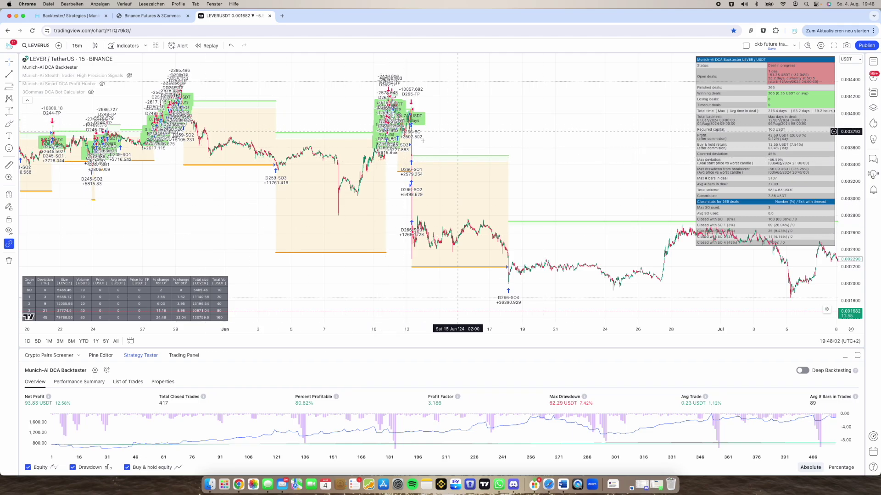
{"action": "left_click_drag", "start_coordinate": [562, 169], "coordinate": [307, 164]}
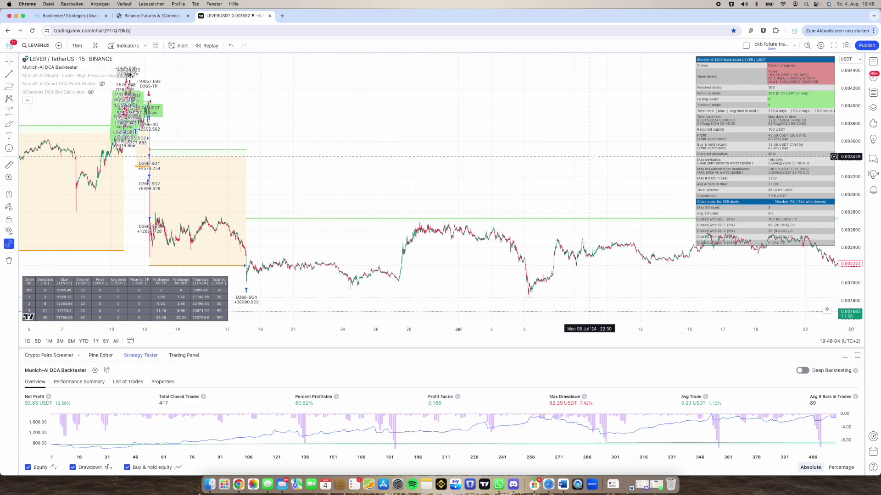
{"action": "left_click_drag", "start_coordinate": [589, 142], "coordinate": [356, 146]}
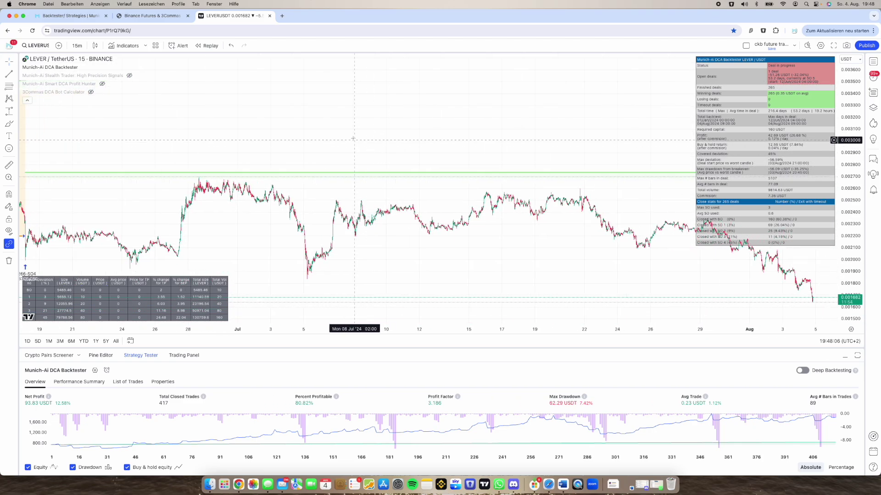
{"action": "mouse_move", "coordinate": [51, 85]}
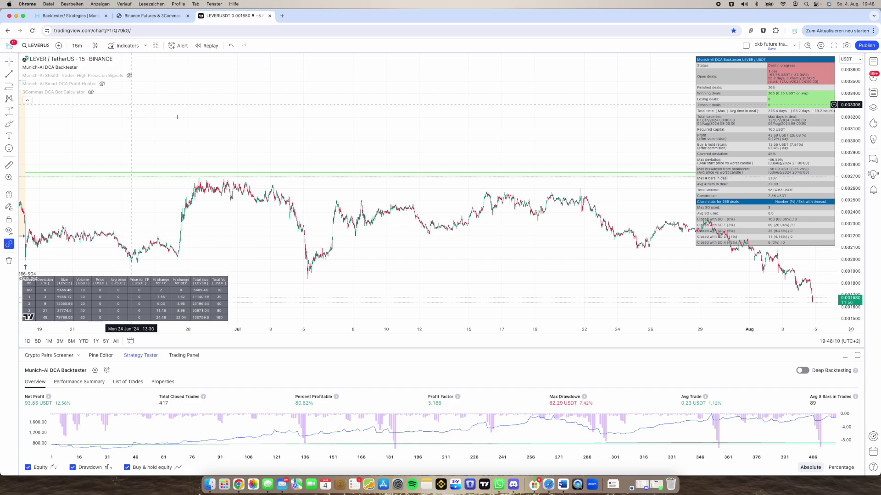
{"action": "mouse_move", "coordinate": [82, 69]}
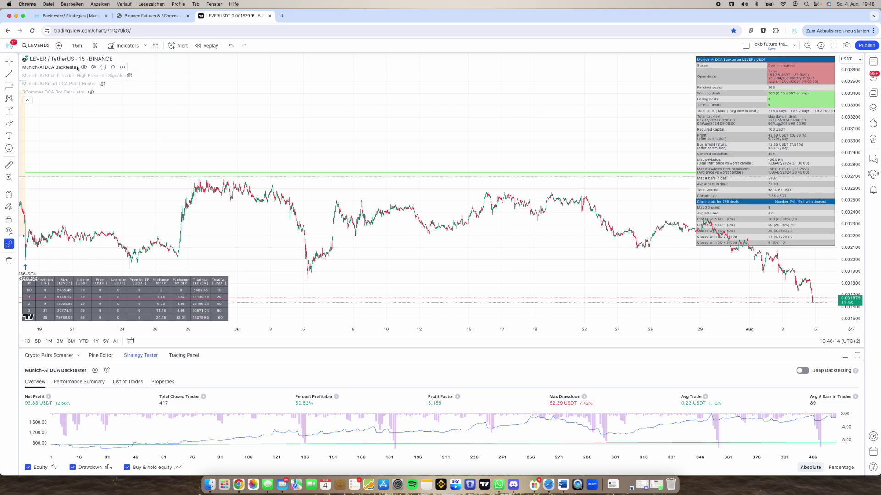
{"action": "left_click", "coordinate": [83, 67]}
Step: Show the Smart DCA Profit Hunter again and zoom the chart back to earlier July
{"action": "mouse_move", "coordinate": [102, 84]}
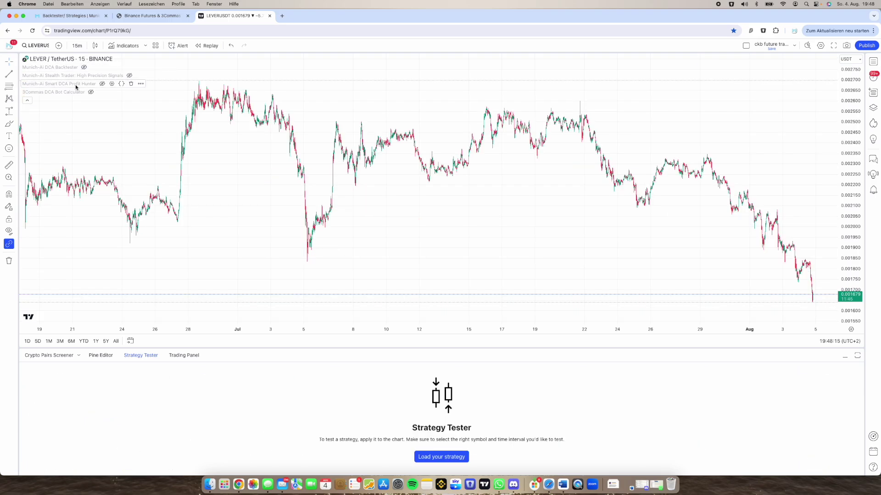
{"action": "left_click", "coordinate": [102, 84]}
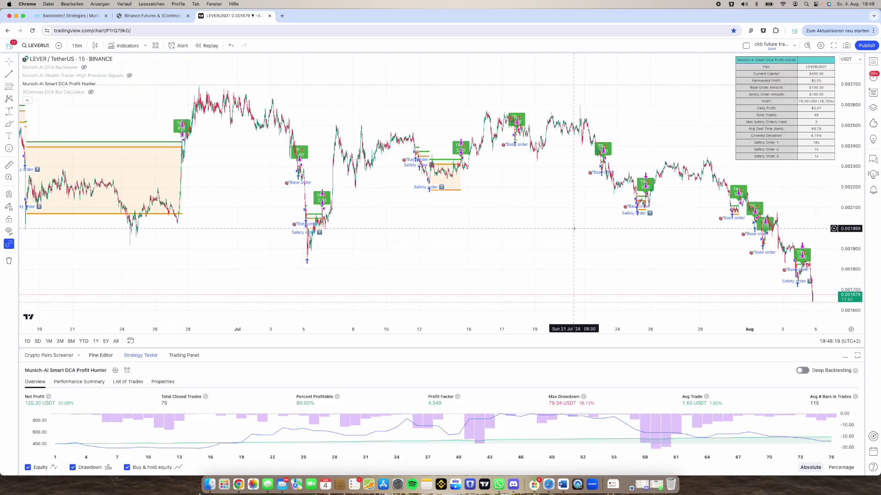
{"action": "scroll", "coordinate": [443, 222], "scroll_direction": "right", "scroll_amount": 5}
{"action": "scroll", "coordinate": [440, 223], "scroll_direction": "up", "scroll_amount": 3}
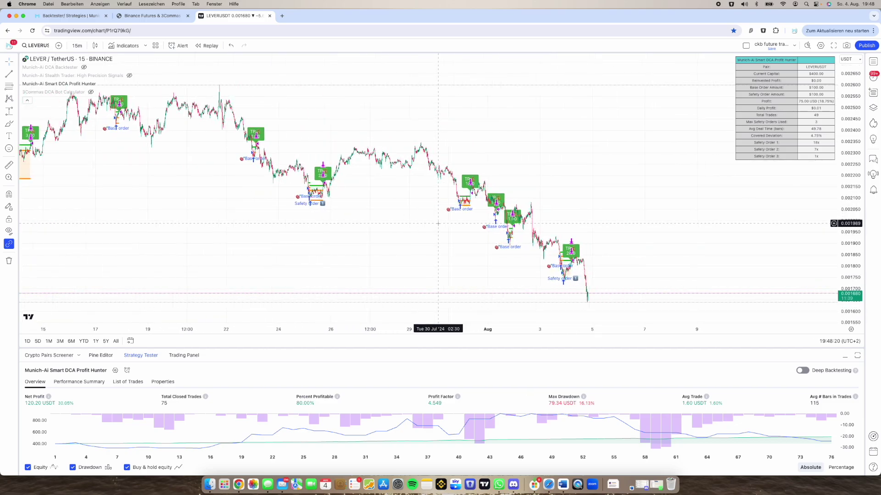
{"action": "left_click_drag", "start_coordinate": [374, 238], "coordinate": [743, 224]}
{"action": "scroll", "coordinate": [436, 240], "scroll_direction": "up", "scroll_amount": 2}
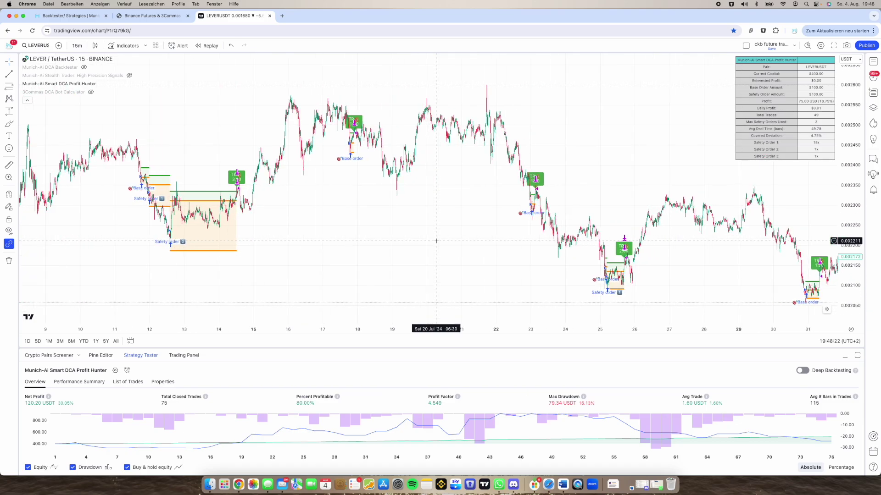
{"action": "scroll", "coordinate": [437, 240], "scroll_direction": "up", "scroll_amount": 2}
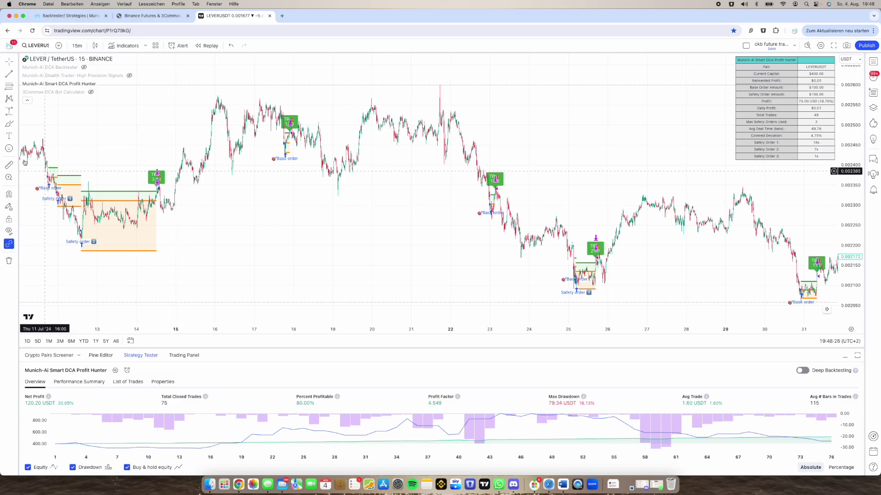
Step: Review the Smart DCA Profit Hunter input settings and select the Safety order volume scale value
{"action": "left_click", "coordinate": [112, 84]}
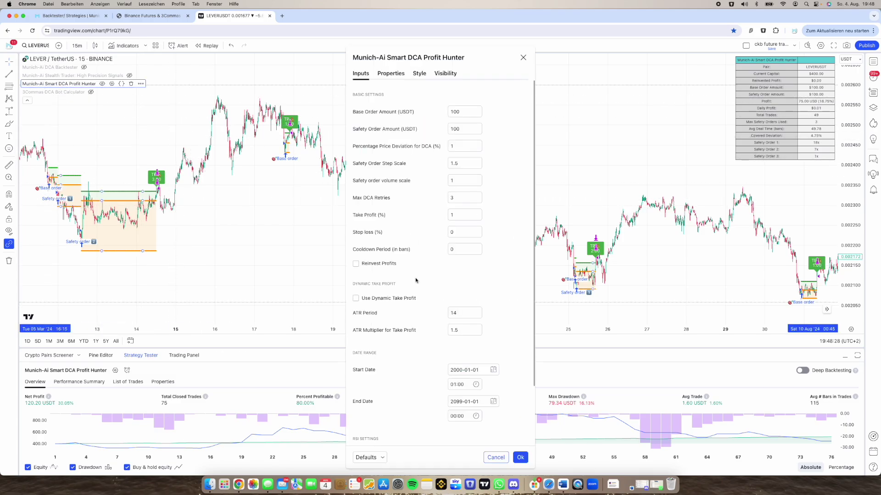
{"action": "scroll", "coordinate": [416, 282], "scroll_direction": "down", "scroll_amount": 3}
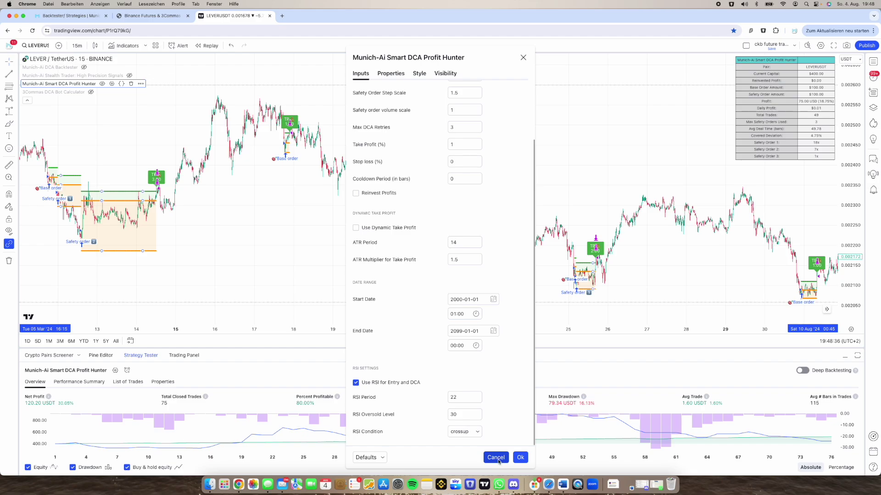
{"action": "scroll", "coordinate": [406, 327], "scroll_direction": "up", "scroll_amount": 3}
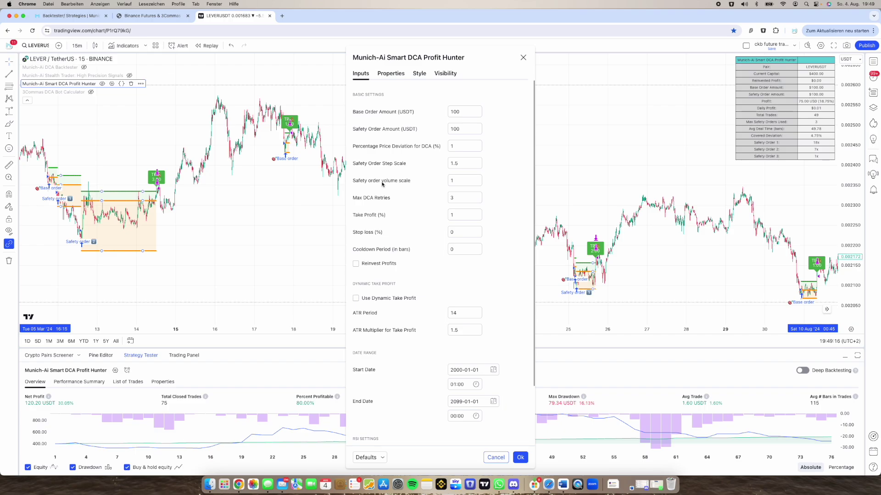
{"action": "double_click", "coordinate": [458, 180]}
Step: Leave the Safety order volume scale as is and turn on Reinvest Profits
{"action": "left_click", "coordinate": [430, 185]}
{"action": "scroll", "coordinate": [456, 394], "scroll_direction": "down", "scroll_amount": 3}
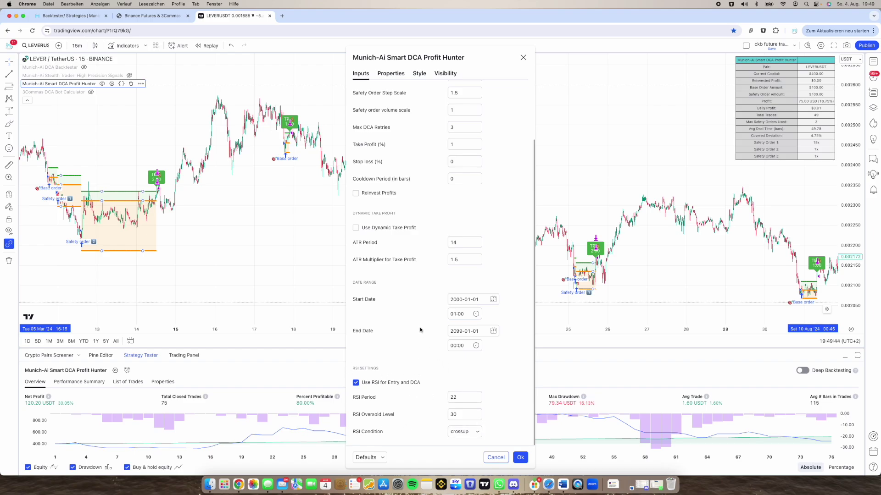
{"action": "scroll", "coordinate": [420, 330], "scroll_direction": "up", "scroll_amount": 3}
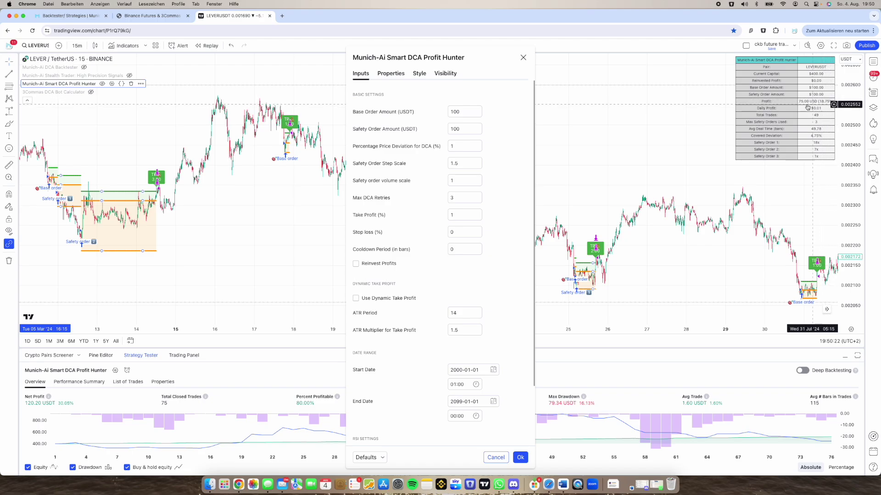
{"action": "left_click", "coordinate": [356, 264]}
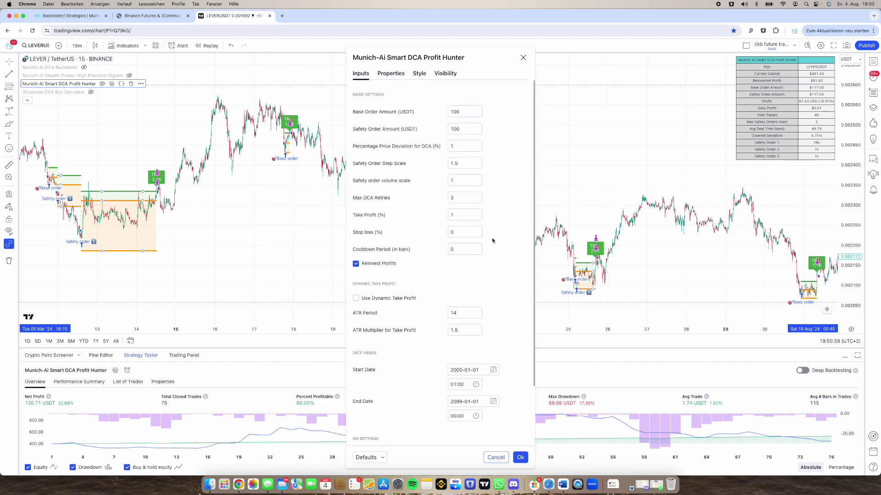
Step: Apply the Reinvest Profits change with Ok, closing the settings dialog
{"action": "left_click", "coordinate": [520, 458]}
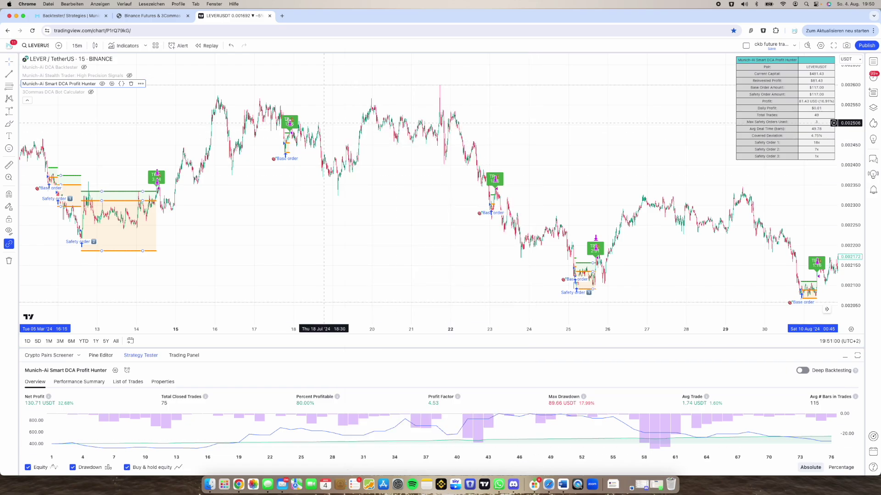
Step: Start an alert on the Smart DCA Profit Hunter, then cancel it without creating it
{"action": "left_click", "coordinate": [142, 86]}
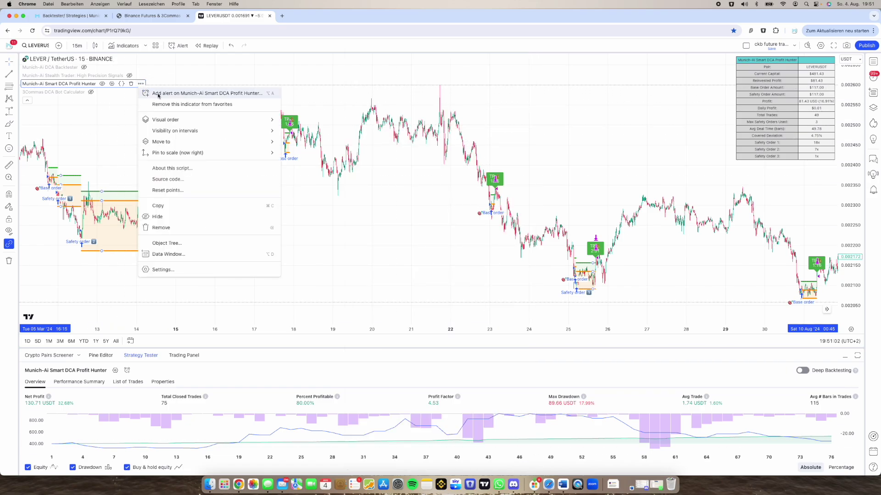
{"action": "left_click", "coordinate": [158, 92]}
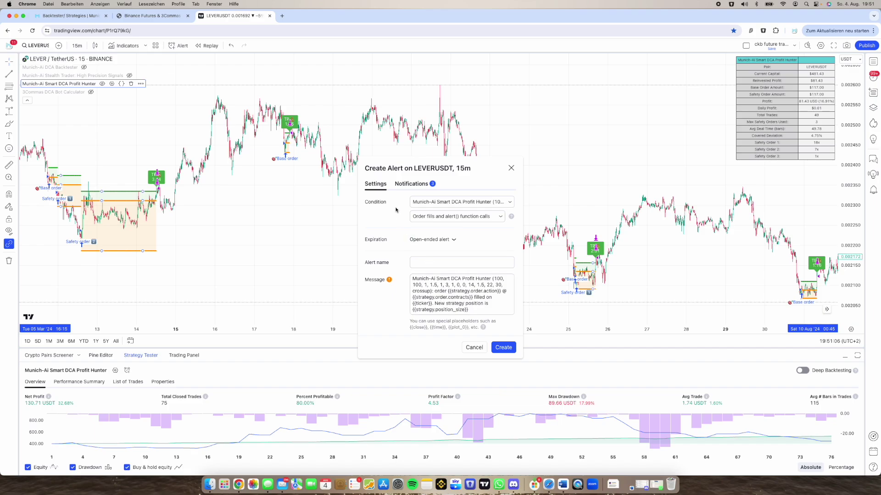
{"action": "left_click", "coordinate": [474, 347]}
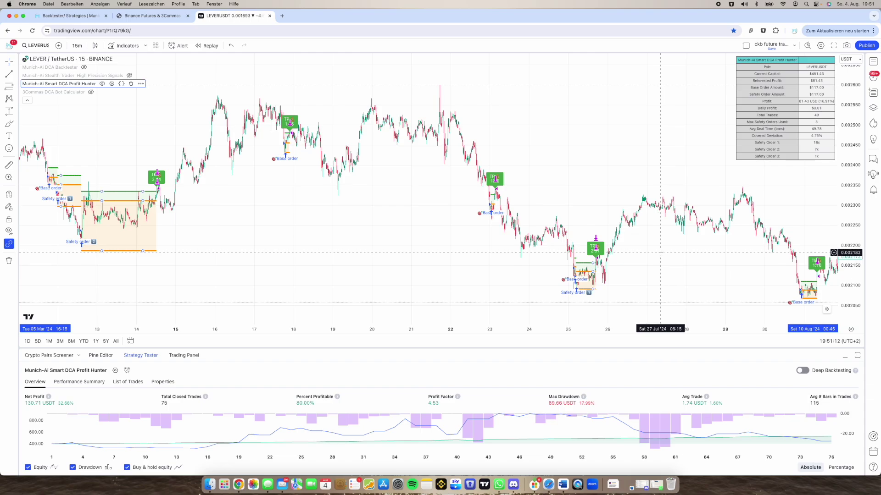
Step: Pan the chart and reopen the Smart DCA Profit Hunter settings
{"action": "scroll", "coordinate": [481, 229], "scroll_direction": "down", "scroll_amount": 5}
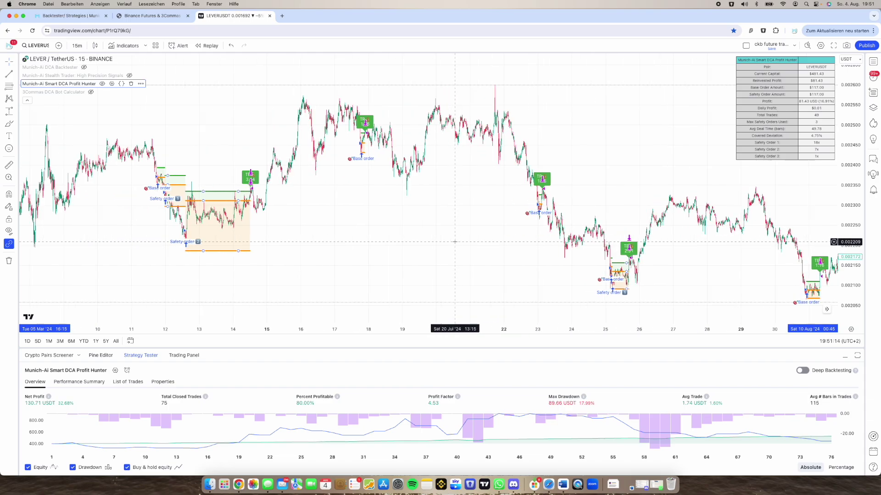
{"action": "scroll", "coordinate": [481, 229], "scroll_direction": "left", "scroll_amount": 5}
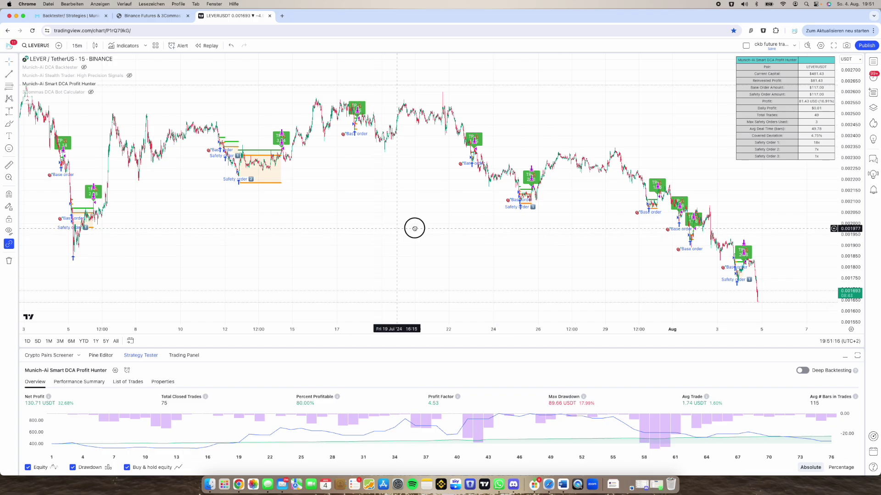
{"action": "scroll", "coordinate": [424, 228], "scroll_direction": "left", "scroll_amount": 3}
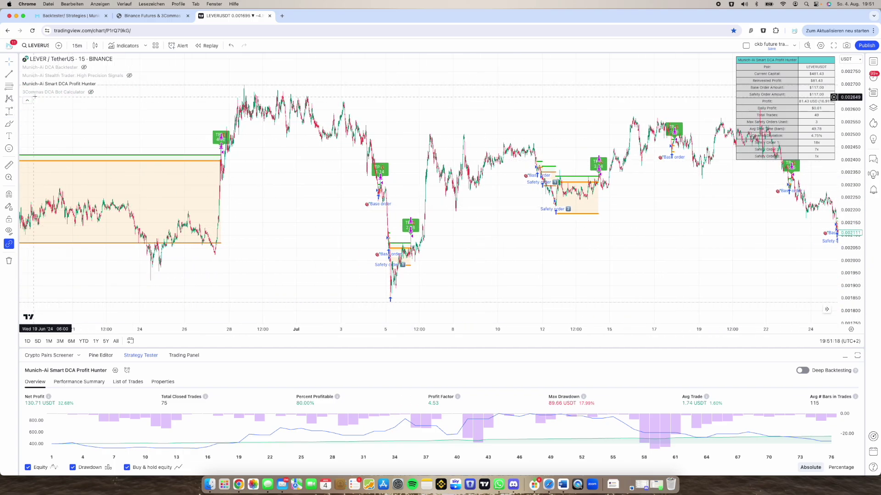
{"action": "double_click", "coordinate": [47, 83]}
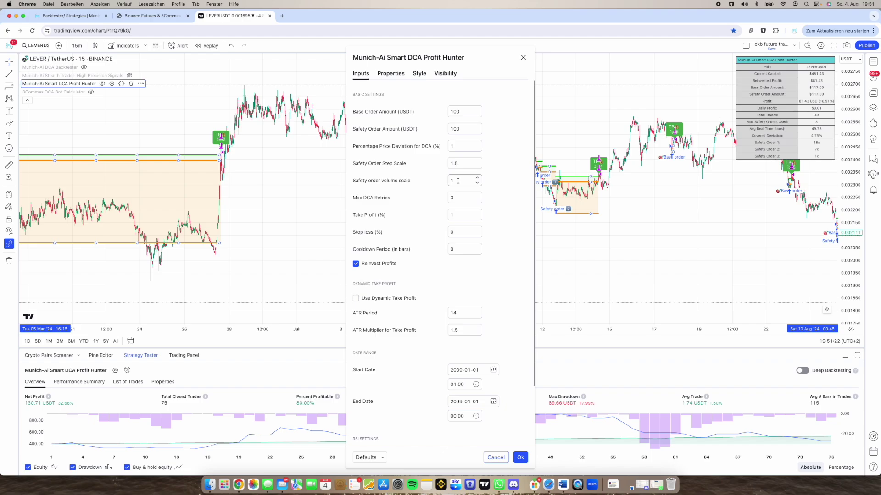
Step: Cancel the settings unchanged and browse the trades from late May to early August
{"action": "left_click", "coordinate": [495, 457]}
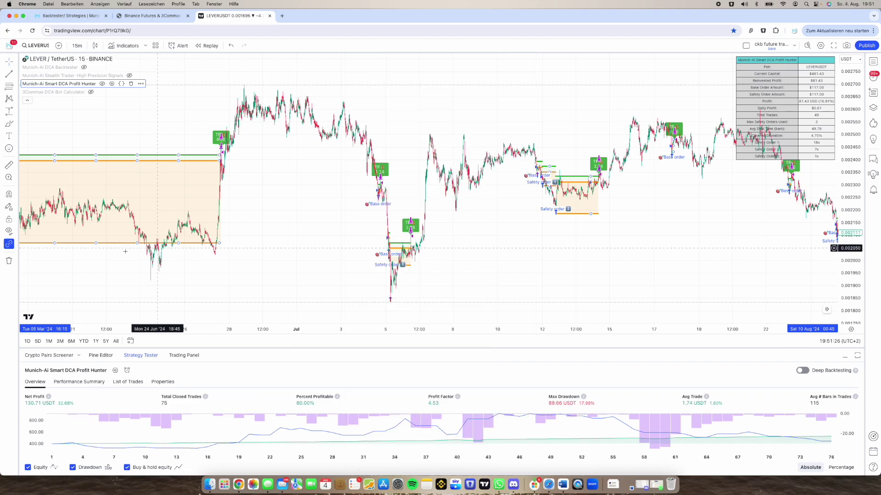
{"action": "left_click_drag", "start_coordinate": [158, 251], "coordinate": [367, 252]}
{"action": "scroll", "coordinate": [366, 251], "scroll_direction": "left", "scroll_amount": 5}
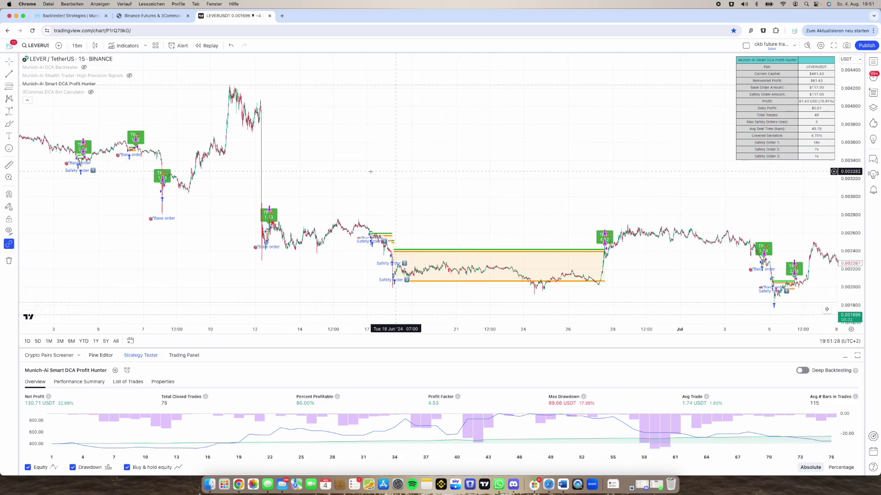
{"action": "left_click_drag", "start_coordinate": [98, 239], "coordinate": [384, 240]}
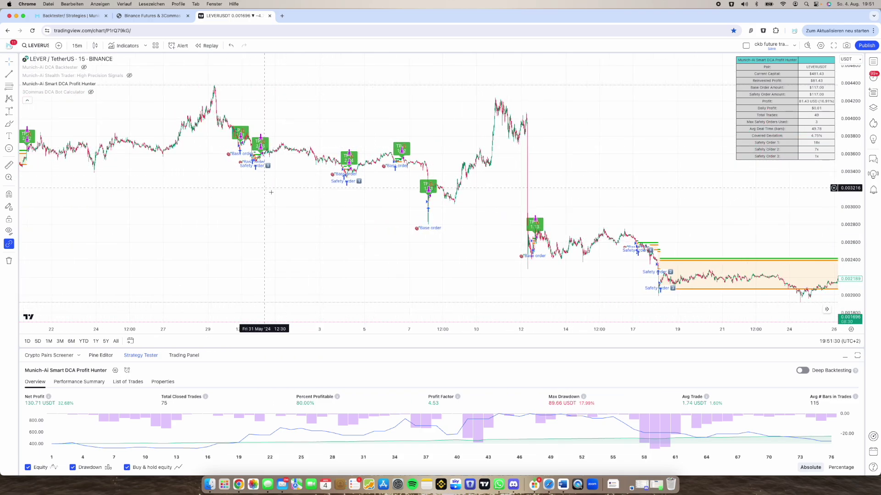
{"action": "left_click_drag", "start_coordinate": [641, 198], "coordinate": [206, 183]}
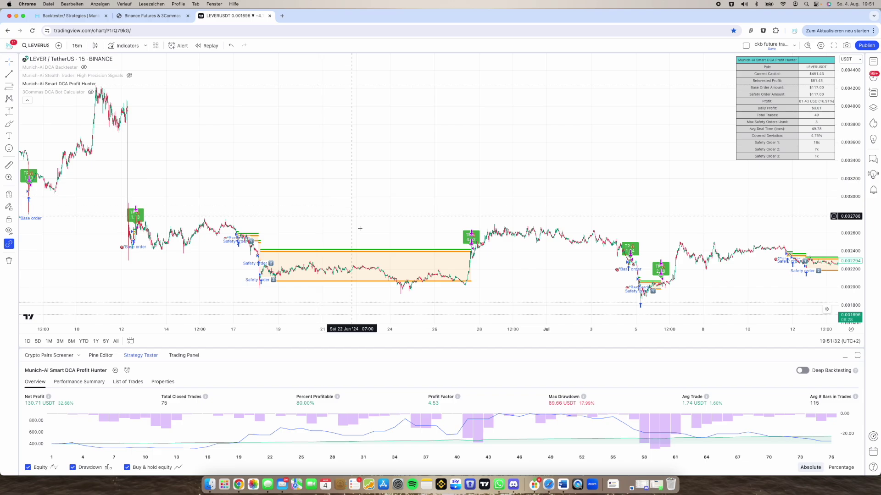
{"action": "left_click_drag", "start_coordinate": [671, 219], "coordinate": [383, 190]}
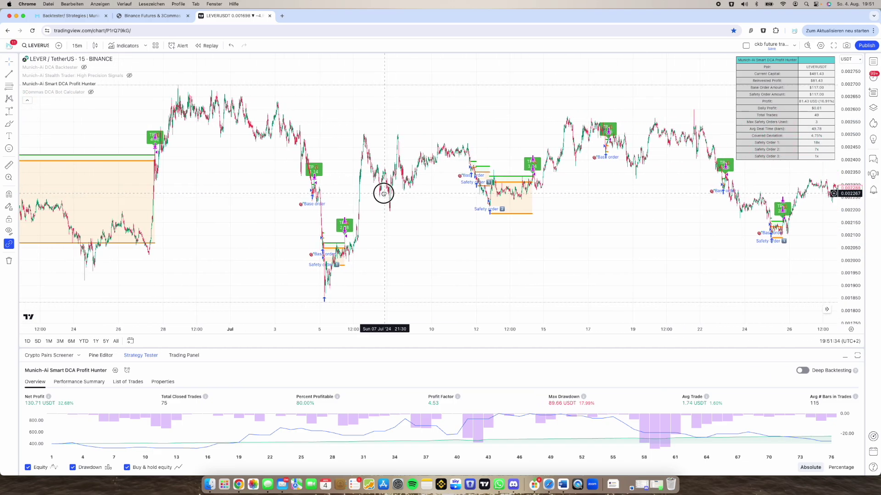
{"action": "left_click_drag", "start_coordinate": [677, 245], "coordinate": [409, 240]}
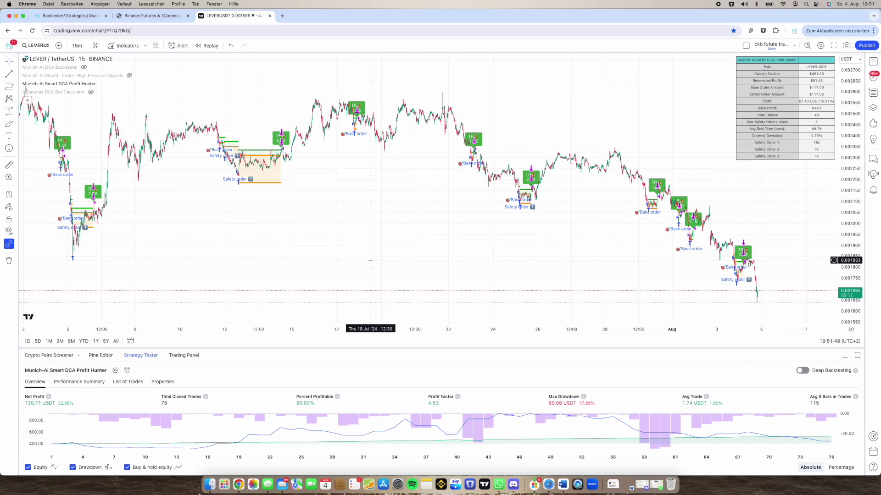
Step: Settle the view on late June to mid-July trades and reopen the Profit Hunter settings
{"action": "scroll", "coordinate": [370, 260], "scroll_direction": "down", "scroll_amount": 2}
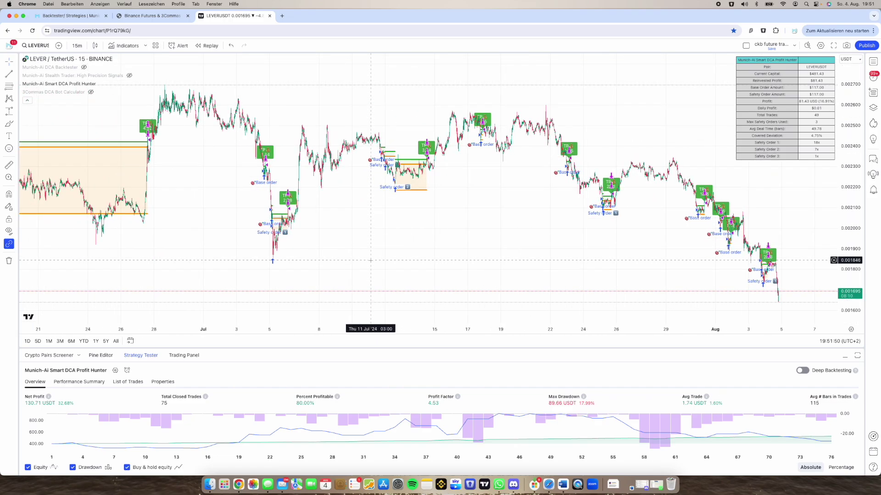
{"action": "scroll", "coordinate": [371, 260], "scroll_direction": "up", "scroll_amount": 3}
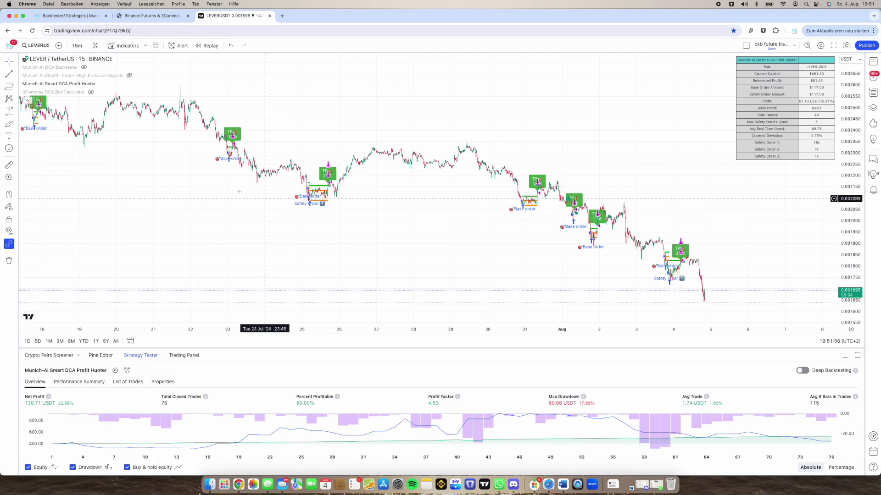
{"action": "left_click_drag", "start_coordinate": [112, 156], "coordinate": [411, 200]}
{"action": "left_click_drag", "start_coordinate": [92, 248], "coordinate": [508, 253]}
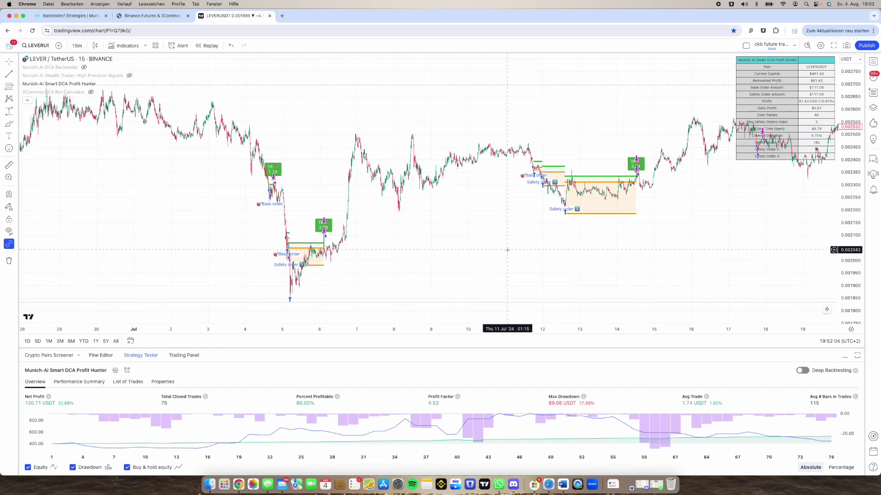
{"action": "left_click_drag", "start_coordinate": [515, 249], "coordinate": [238, 240]}
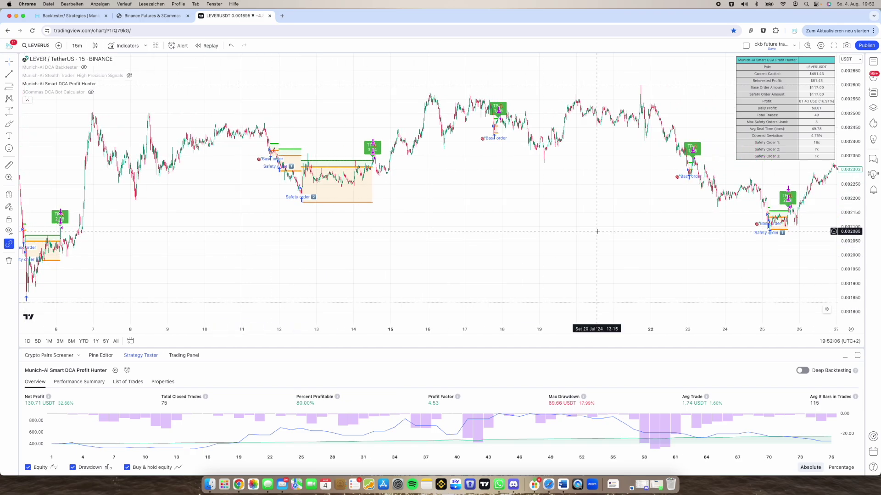
{"action": "mouse_move", "coordinate": [597, 232]}
{"action": "left_mouse_down"}
{"action": "mouse_move", "coordinate": [419, 230]}
{"action": "mouse_move", "coordinate": [610, 232]}
{"action": "left_mouse_up"}
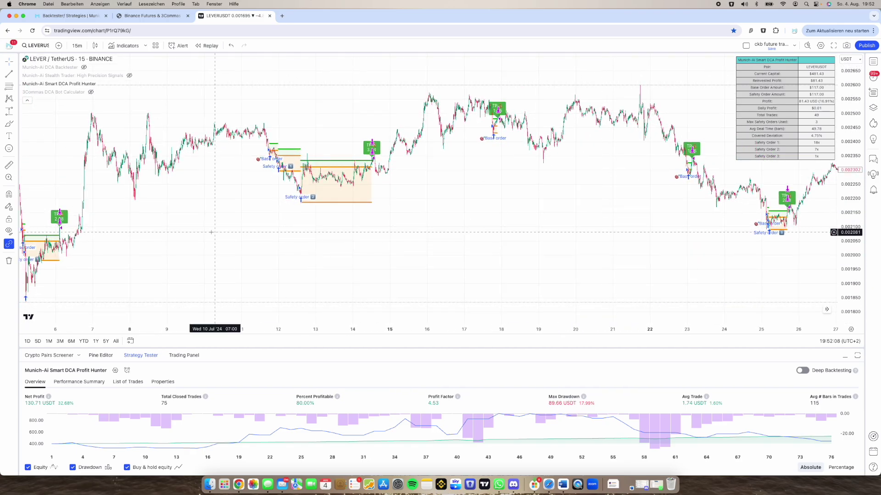
{"action": "left_click_drag", "start_coordinate": [211, 232], "coordinate": [498, 229]}
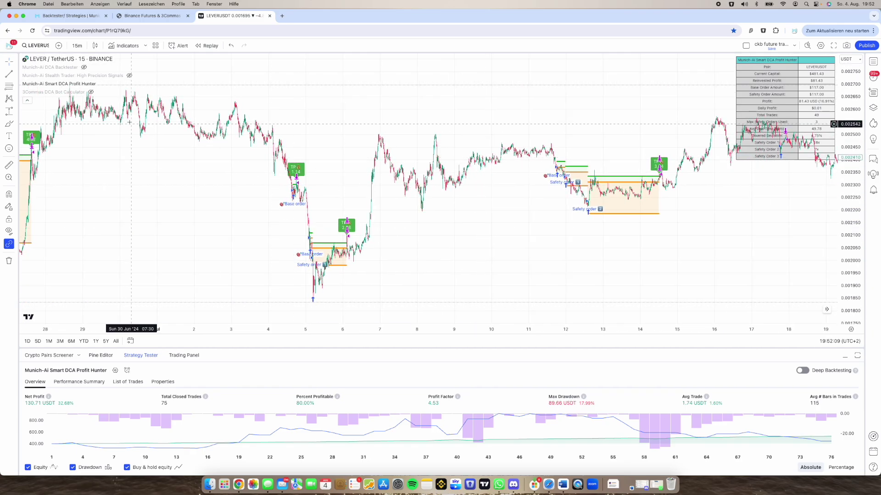
{"action": "double_click", "coordinate": [64, 85]}
{"action": "scroll", "coordinate": [426, 373], "scroll_direction": "down", "scroll_amount": 3}
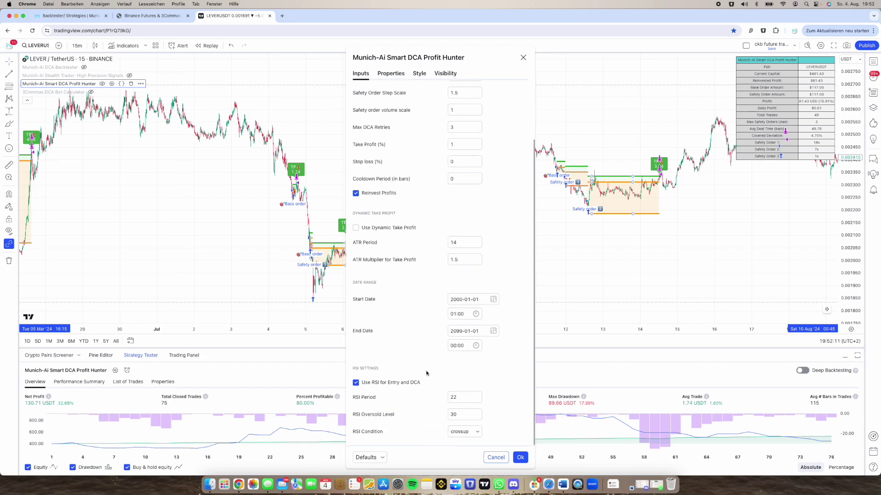
{"action": "left_click", "coordinate": [494, 458]}
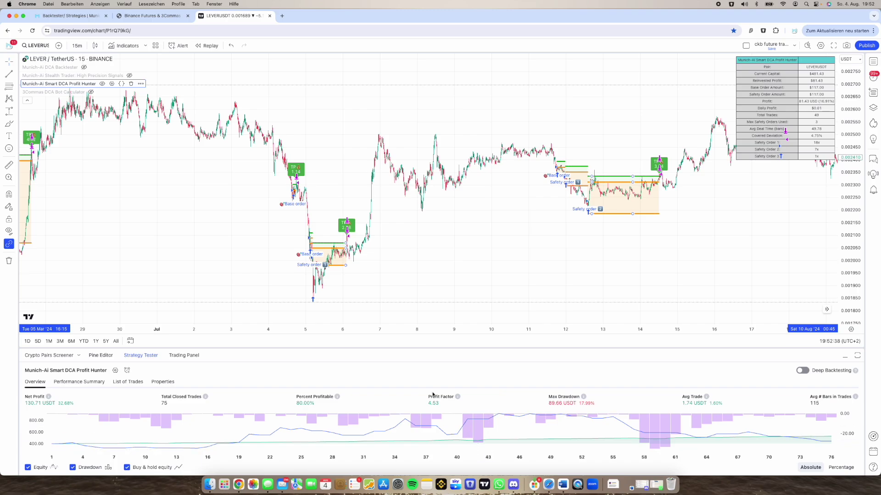
Step: Hide Smart DCA Profit Hunter, briefly toggle DCA Backtester, and show the Stealth Trader results
{"action": "left_click", "coordinate": [103, 84]}
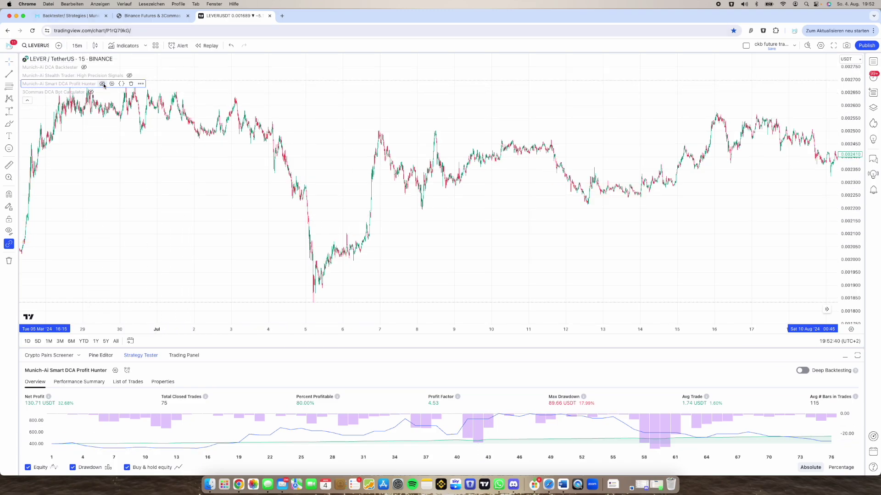
{"action": "left_click", "coordinate": [84, 68]}
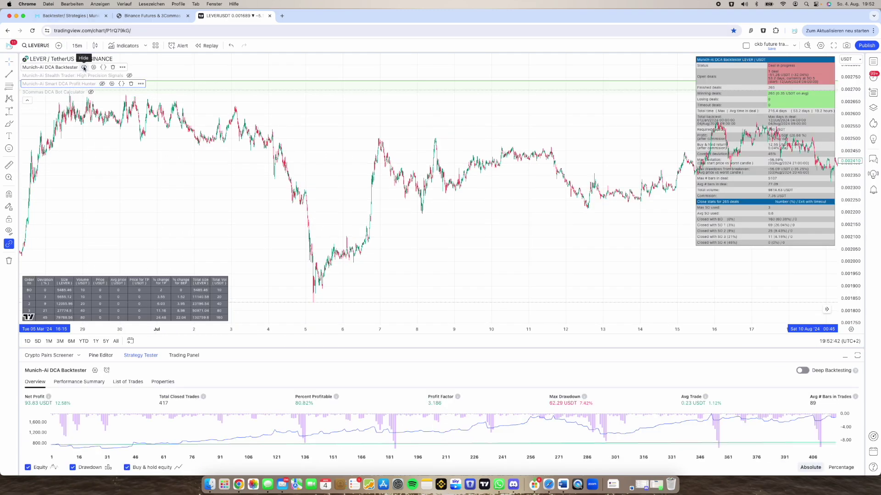
{"action": "left_click", "coordinate": [84, 68]}
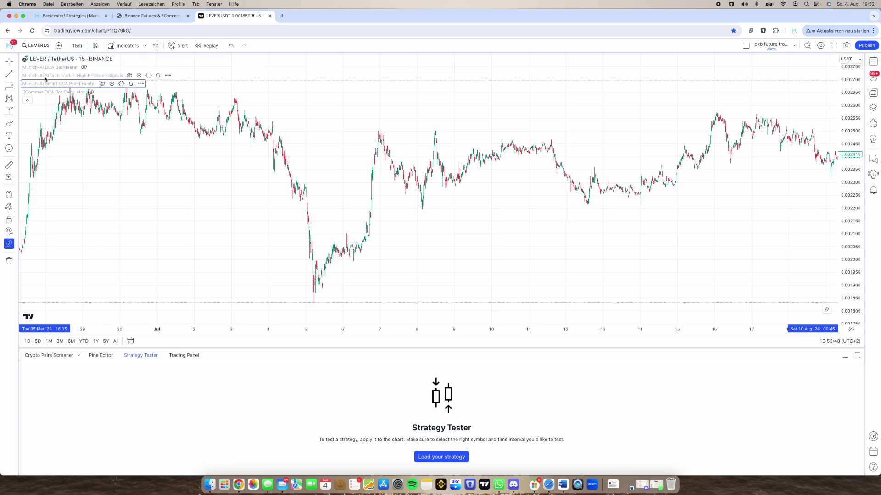
{"action": "left_click", "coordinate": [129, 76]}
{"action": "scroll", "coordinate": [535, 206], "scroll_direction": "right", "scroll_amount": 5}
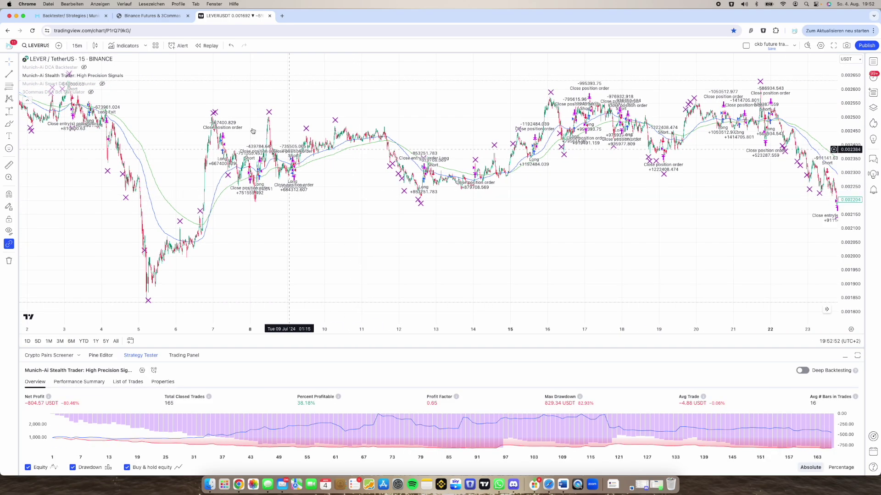
Step: Switch the chart to 30-minute candles, scroll forward, and remove the Stealth Trader strategy
{"action": "left_click", "coordinate": [77, 46]}
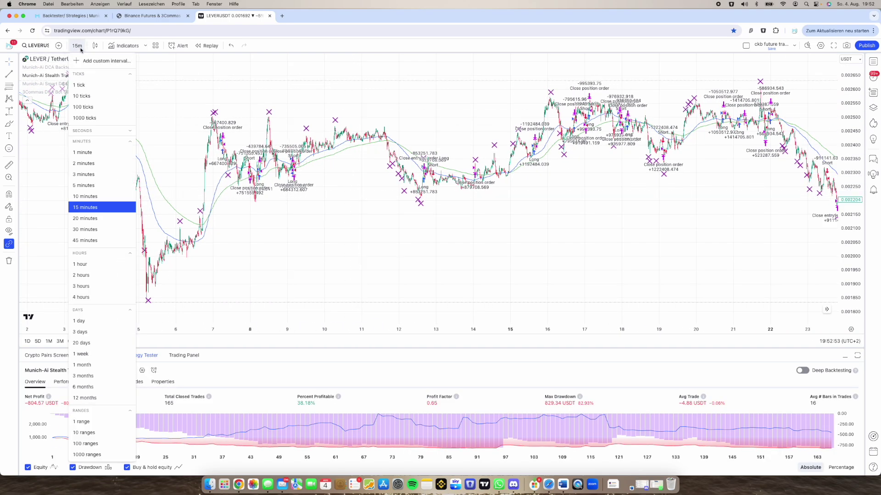
{"action": "left_click", "coordinate": [86, 229]}
{"action": "scroll", "coordinate": [551, 206], "scroll_direction": "right", "scroll_amount": 5}
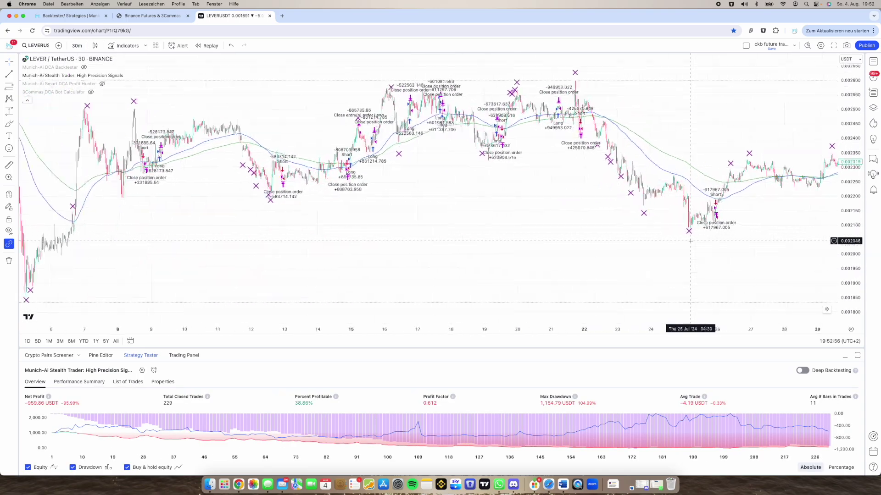
{"action": "scroll", "coordinate": [574, 256], "scroll_direction": "right", "scroll_amount": 10}
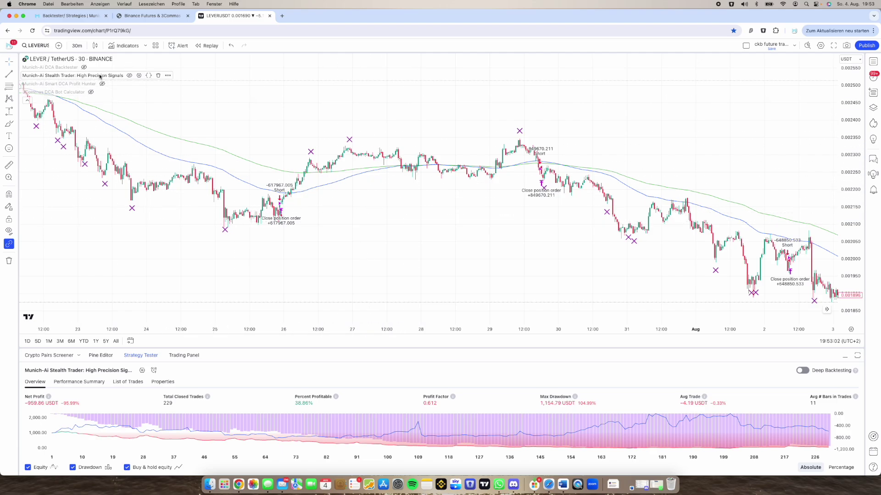
{"action": "left_click", "coordinate": [158, 75]}
Step: Add the Munich-Ai Stealth Trader signal indicator and bring late July candles into view
{"action": "left_click", "coordinate": [124, 45]}
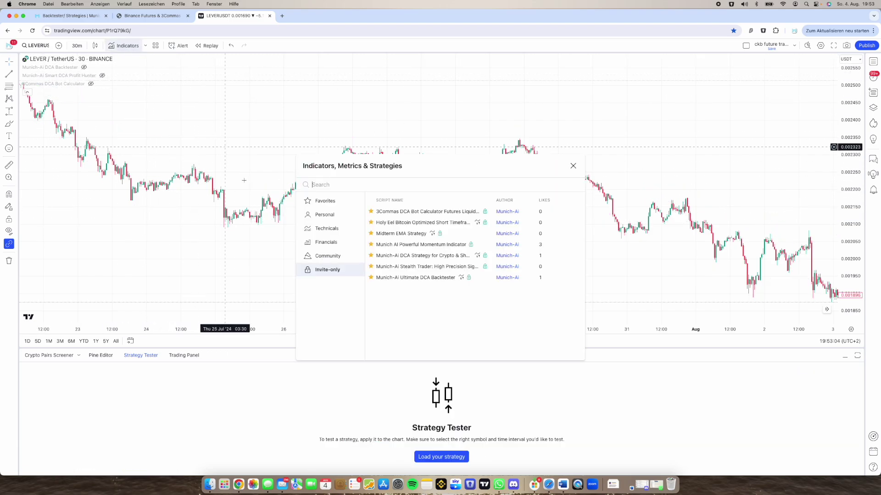
{"action": "left_click", "coordinate": [573, 166]}
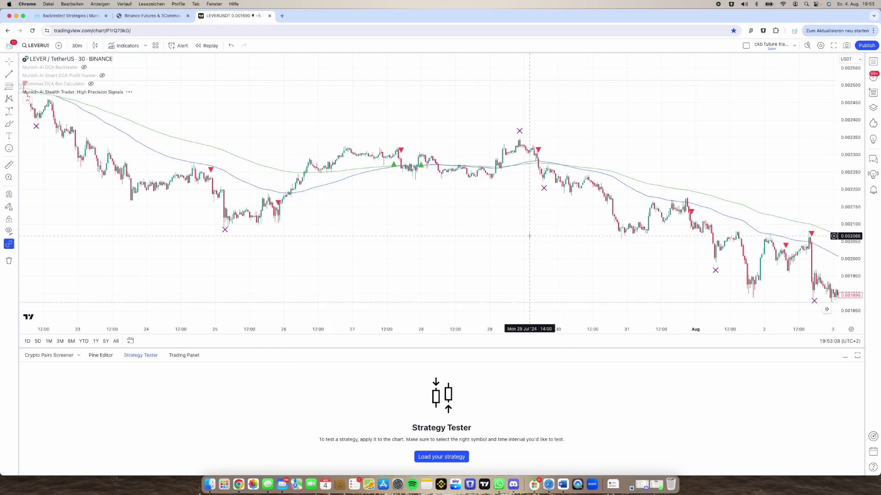
{"action": "scroll", "coordinate": [530, 236], "scroll_direction": "down", "scroll_amount": 5}
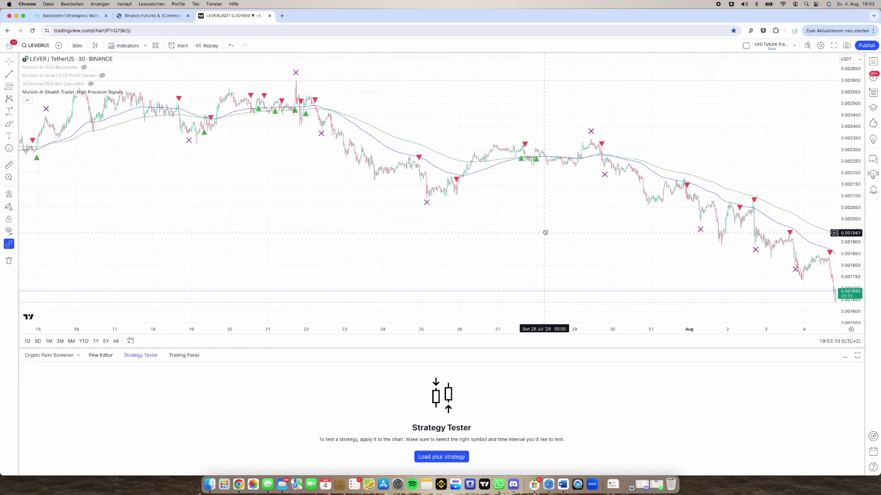
{"action": "scroll", "coordinate": [545, 233], "scroll_direction": "up", "scroll_amount": 5}
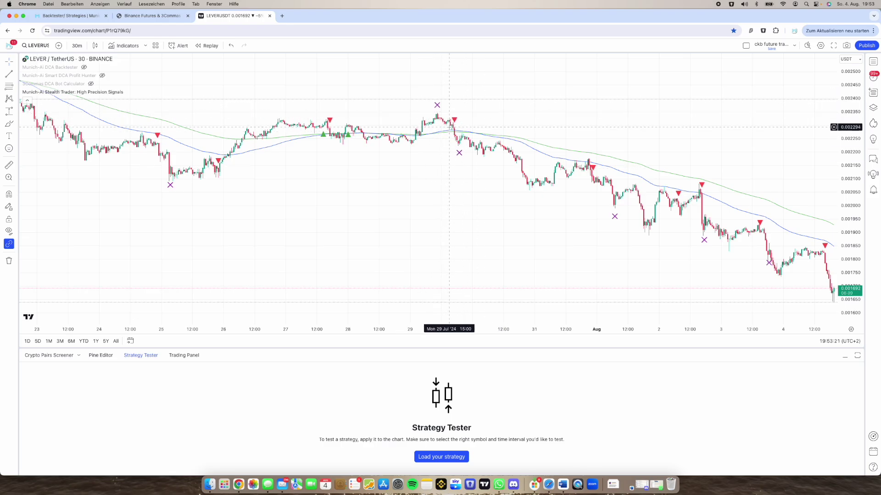
{"action": "scroll", "coordinate": [449, 128], "scroll_direction": "up", "scroll_amount": 1}
{"action": "scroll", "coordinate": [450, 128], "scroll_direction": "up", "scroll_amount": 2}
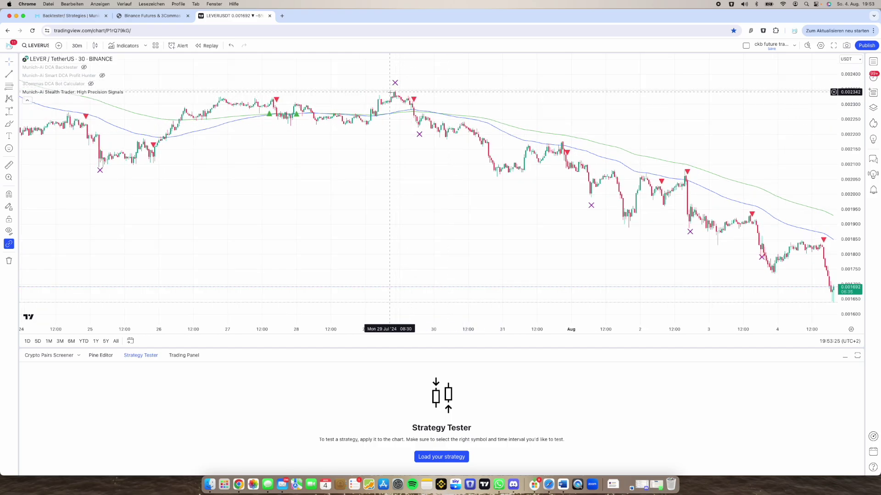
{"action": "scroll", "coordinate": [410, 105], "scroll_direction": "up", "scroll_amount": 2}
{"action": "left_click_drag", "start_coordinate": [411, 105], "coordinate": [541, 220]}
Step: Browse the chart history from early August back to early April price action
{"action": "scroll", "coordinate": [541, 219], "scroll_direction": "up", "scroll_amount": 2}
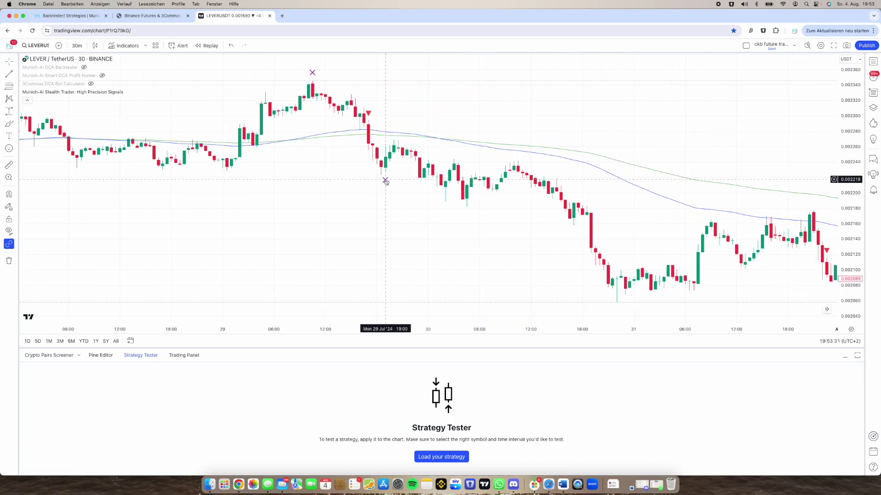
{"action": "scroll", "coordinate": [350, 233], "scroll_direction": "down", "scroll_amount": 5}
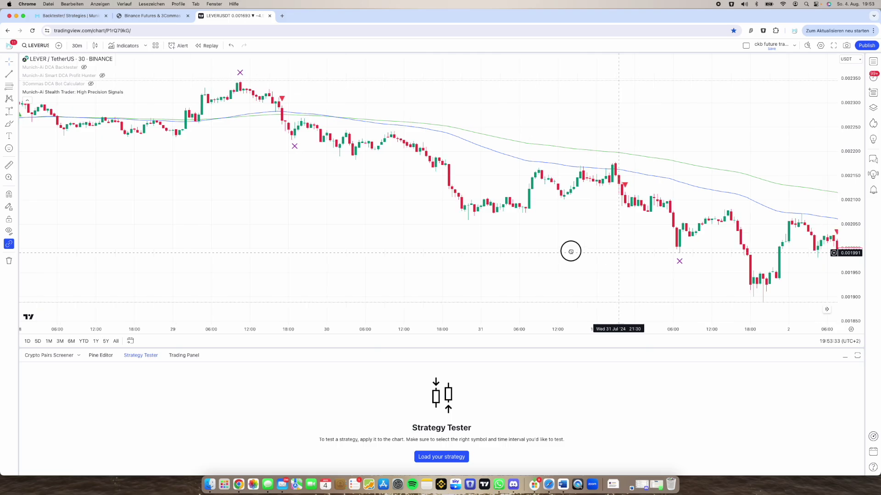
{"action": "scroll", "coordinate": [571, 252], "scroll_direction": "right", "scroll_amount": 5}
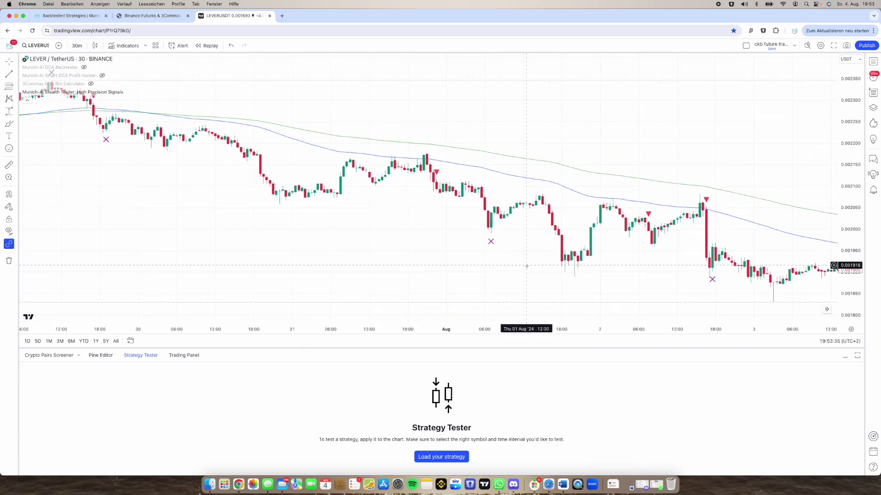
{"action": "left_click_drag", "start_coordinate": [527, 266], "coordinate": [385, 270]}
{"action": "scroll", "coordinate": [385, 270], "scroll_direction": "left", "scroll_amount": 3}
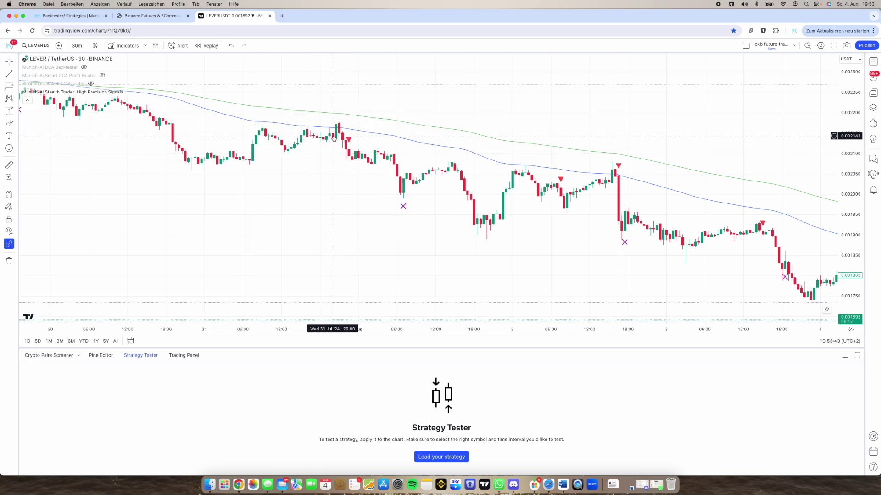
{"action": "scroll", "coordinate": [390, 229], "scroll_direction": "right", "scroll_amount": 5}
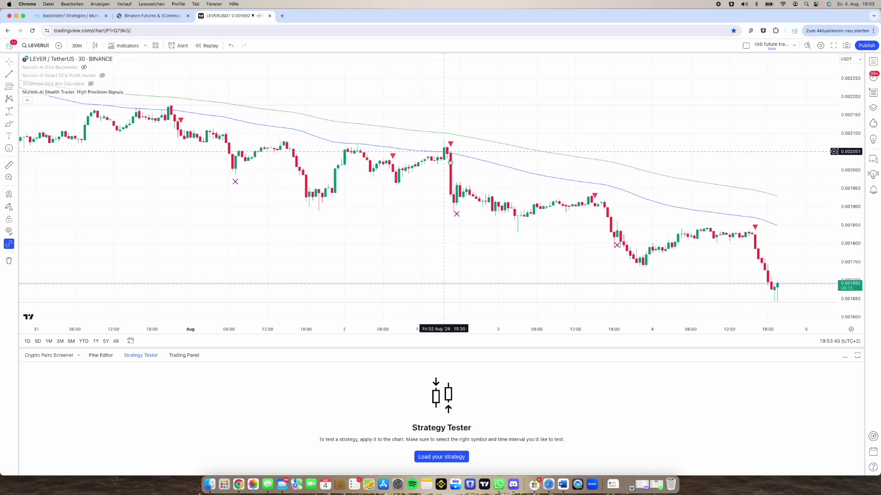
{"action": "scroll", "coordinate": [441, 250], "scroll_direction": "right", "scroll_amount": 5}
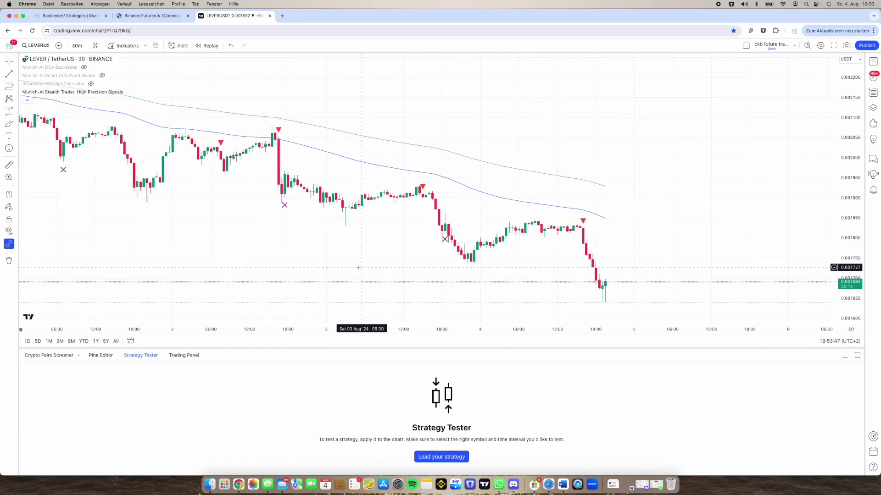
{"action": "scroll", "coordinate": [356, 267], "scroll_direction": "down", "scroll_amount": 5}
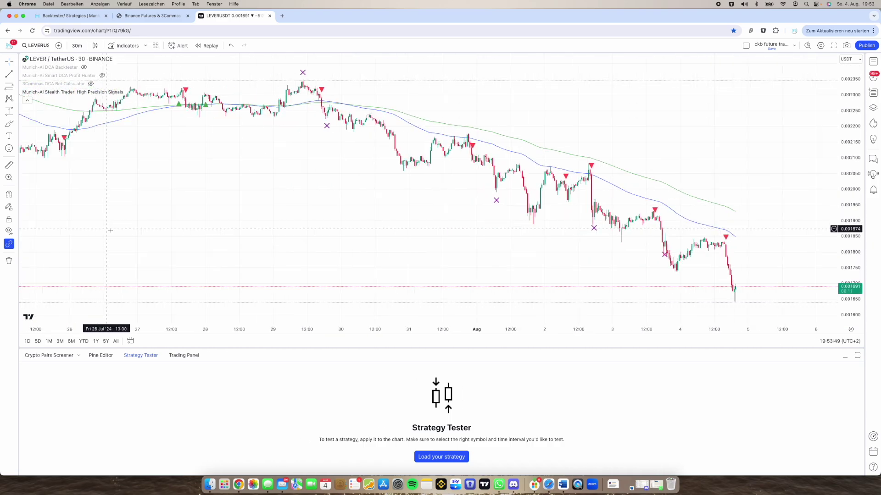
{"action": "scroll", "coordinate": [110, 231], "scroll_direction": "left", "scroll_amount": 15}
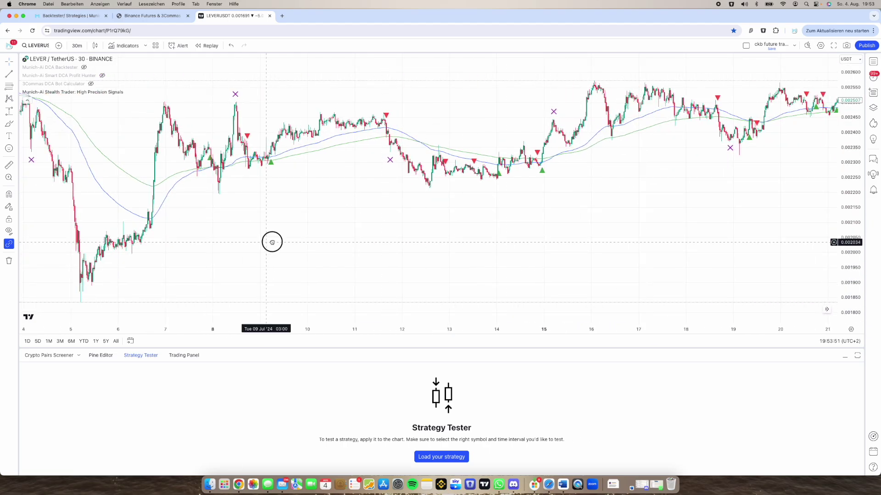
{"action": "scroll", "coordinate": [272, 242], "scroll_direction": "left", "scroll_amount": 15}
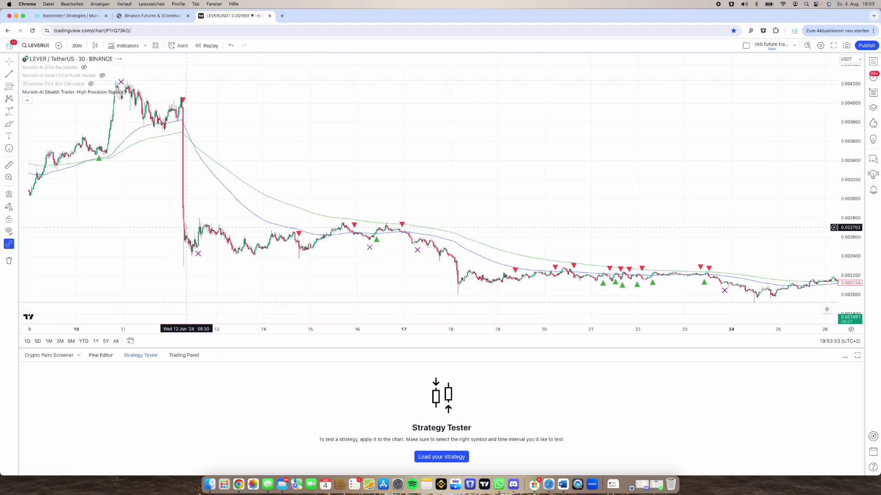
{"action": "scroll", "coordinate": [186, 227], "scroll_direction": "left", "scroll_amount": 20}
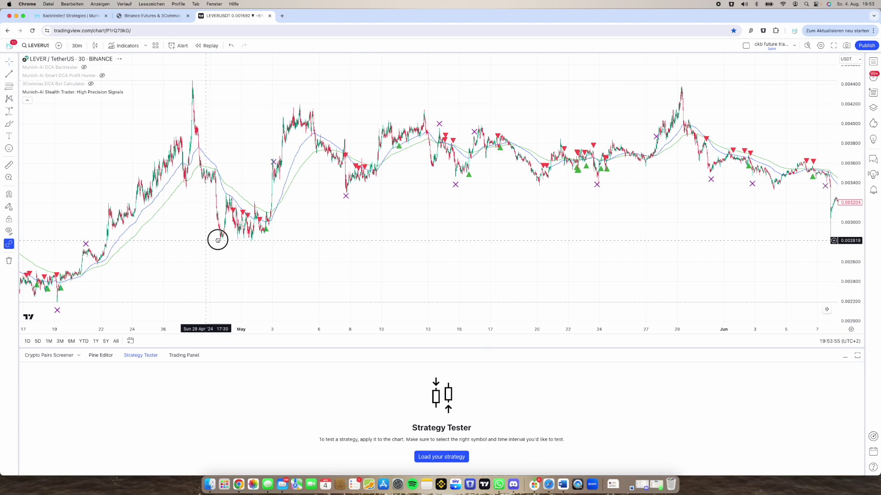
{"action": "scroll", "coordinate": [209, 240], "scroll_direction": "left", "scroll_amount": 20}
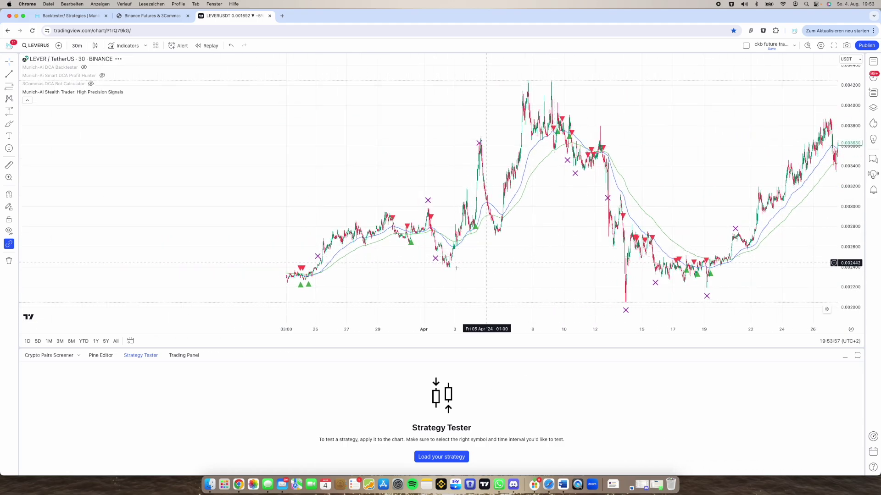
{"action": "scroll", "coordinate": [456, 267], "scroll_direction": "left", "scroll_amount": 15}
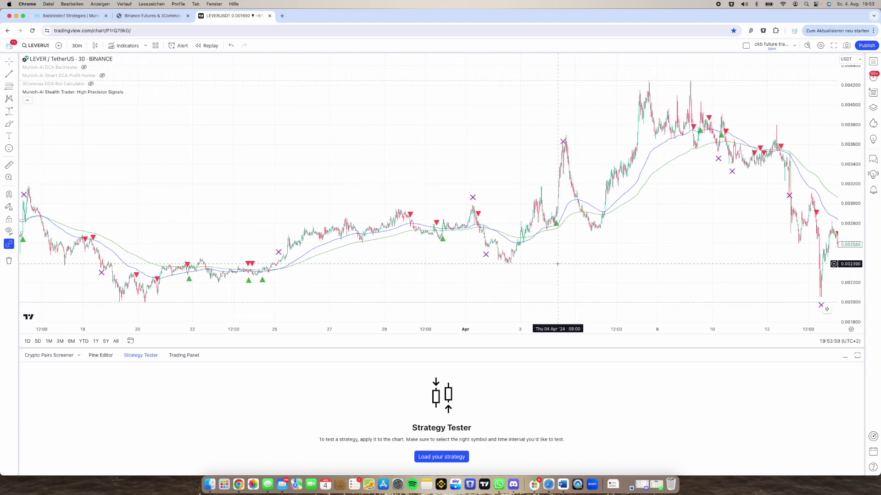
{"action": "scroll", "coordinate": [557, 264], "scroll_direction": "up", "scroll_amount": 5}
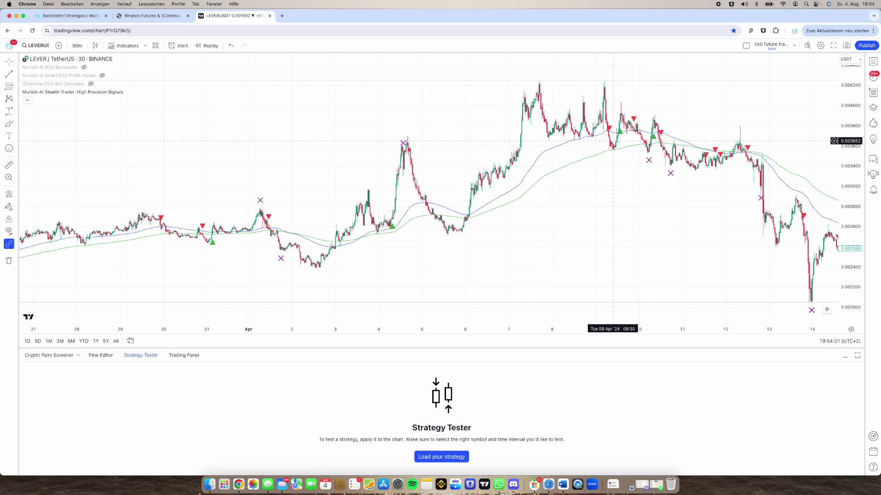
{"action": "scroll", "coordinate": [433, 280], "scroll_direction": "left", "scroll_amount": 5}
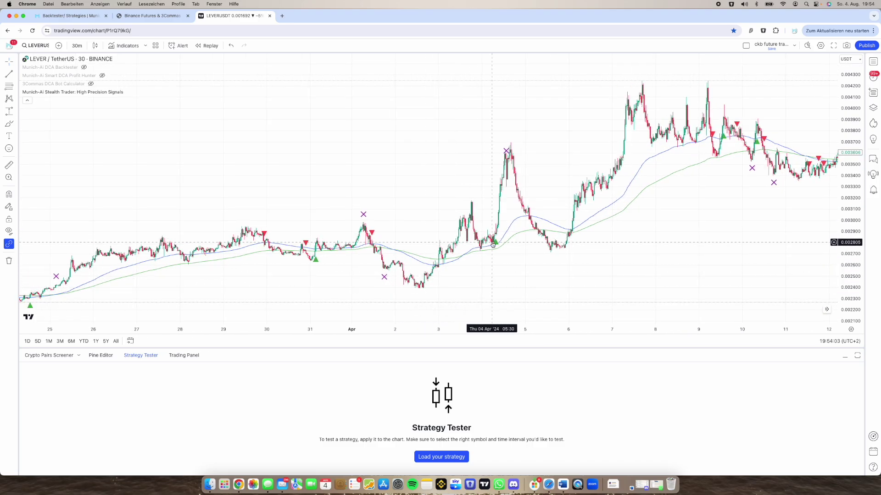
{"action": "scroll", "coordinate": [479, 259], "scroll_direction": "up", "scroll_amount": 5}
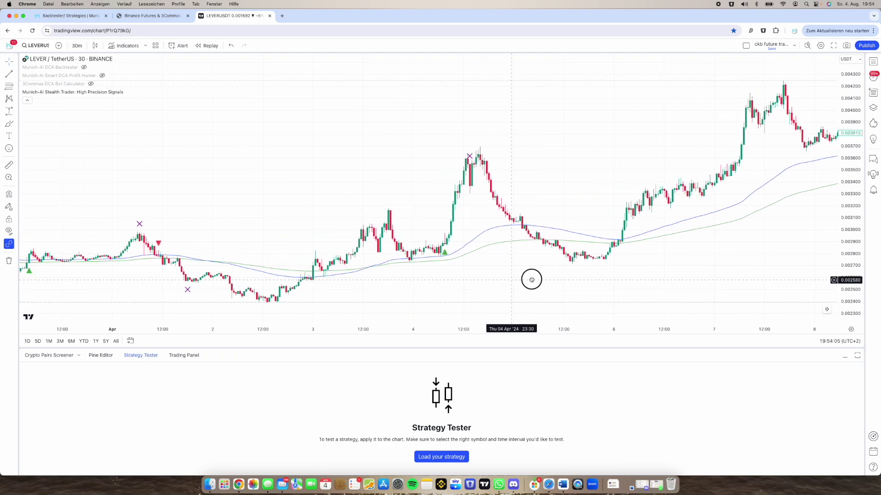
{"action": "left_click_drag", "start_coordinate": [529, 279], "coordinate": [584, 280]}
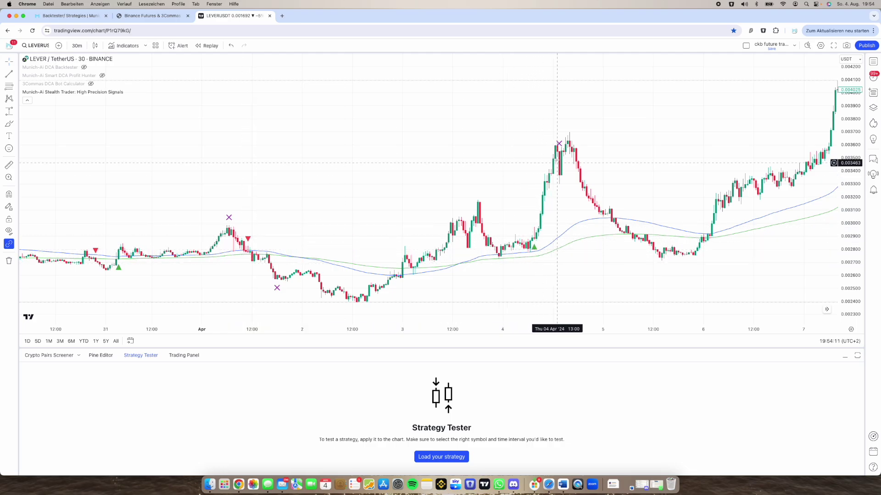
Step: Jump back to the latest bars, hide the Stealth Trader signals, and switch to the calculator tab
{"action": "scroll", "coordinate": [517, 219], "scroll_direction": "left", "scroll_amount": 15}
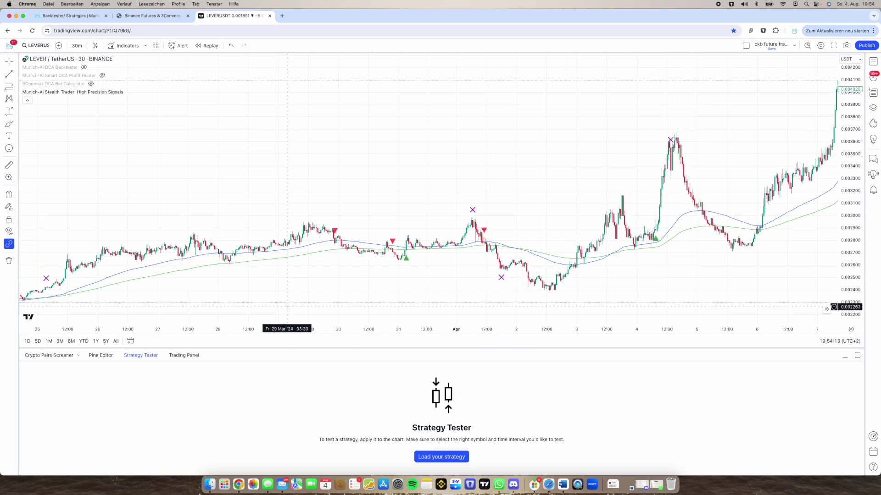
{"action": "scroll", "coordinate": [381, 281], "scroll_direction": "right", "scroll_amount": 2}
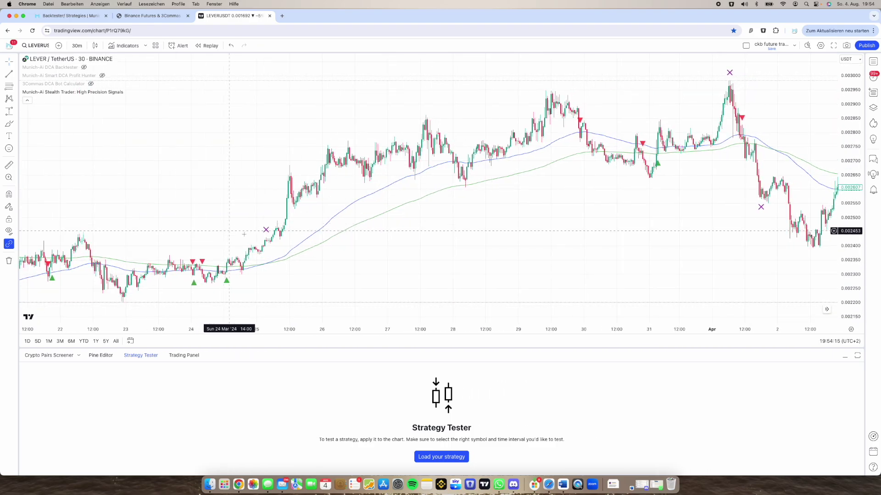
{"action": "scroll", "coordinate": [443, 268], "scroll_direction": "right", "scroll_amount": 10}
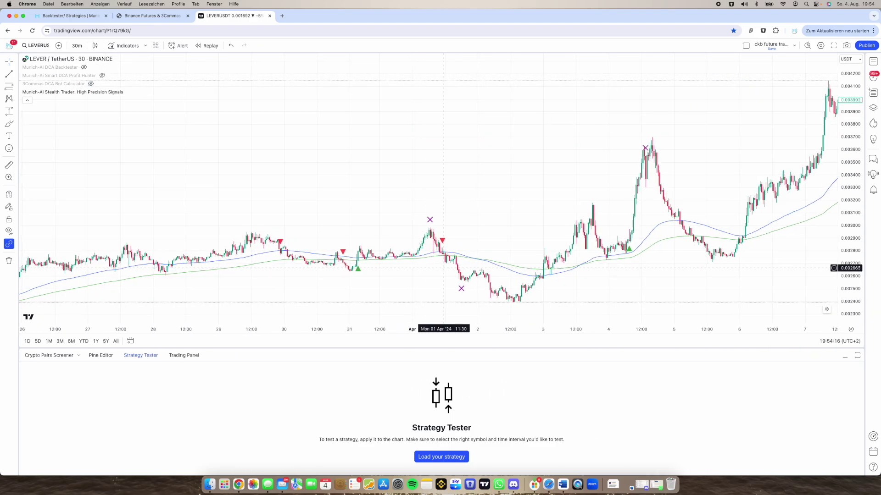
{"action": "left_click", "coordinate": [826, 309]}
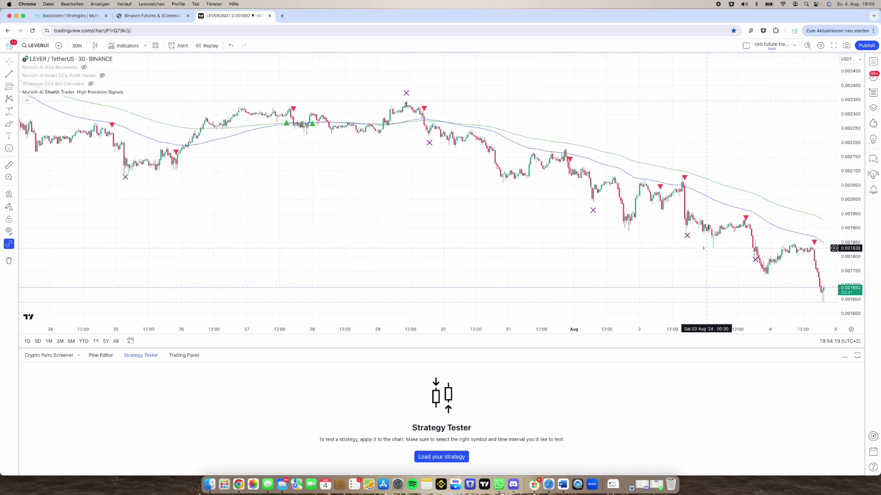
{"action": "scroll", "coordinate": [448, 243], "scroll_direction": "down", "scroll_amount": 5}
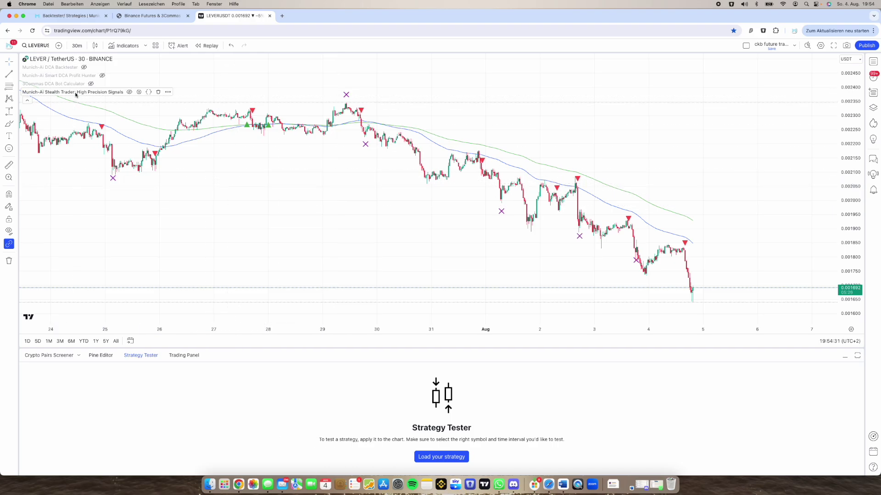
{"action": "left_click", "coordinate": [128, 92]}
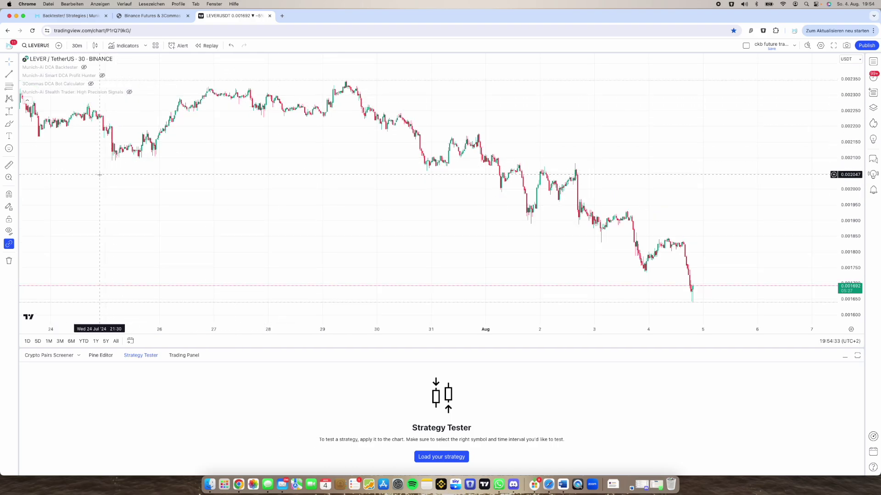
{"action": "left_click", "coordinate": [145, 18]}
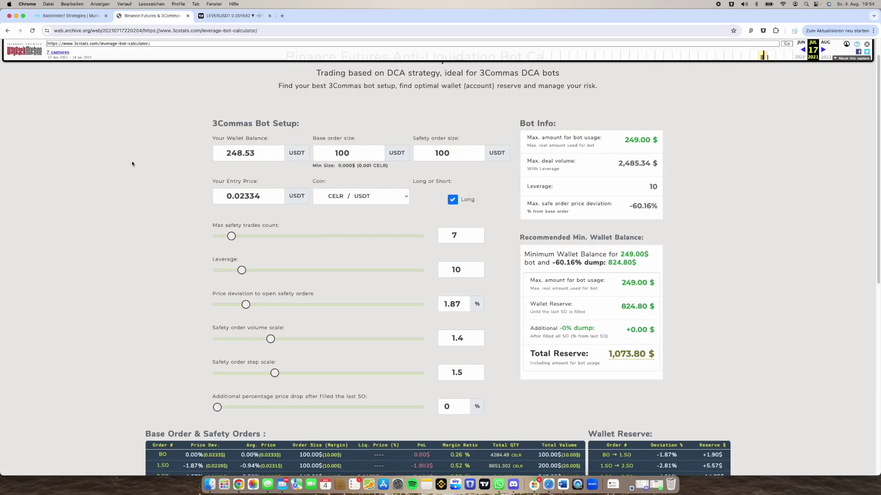
Step: Set the calculator coin to CHR / USDT (entry 0.1982, leverage 75)
{"action": "scroll", "coordinate": [486, 153], "scroll_direction": "up", "scroll_amount": 1}
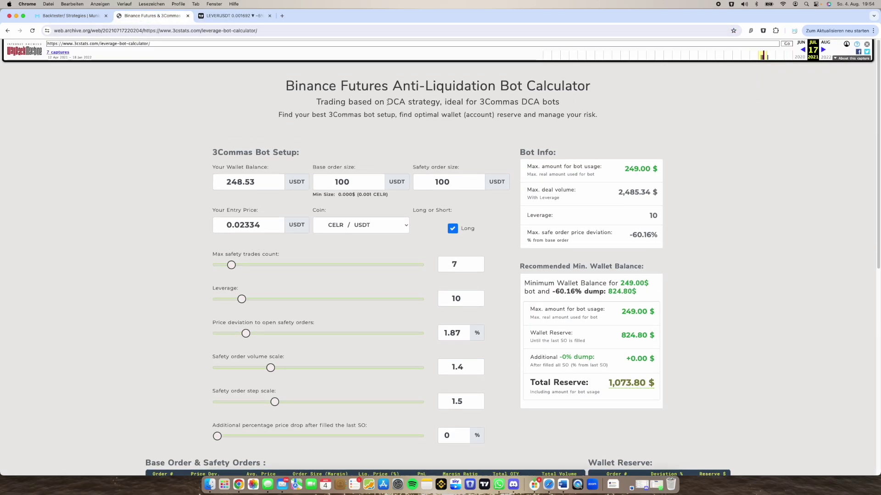
{"action": "scroll", "coordinate": [526, 185], "scroll_direction": "down", "scroll_amount": 3}
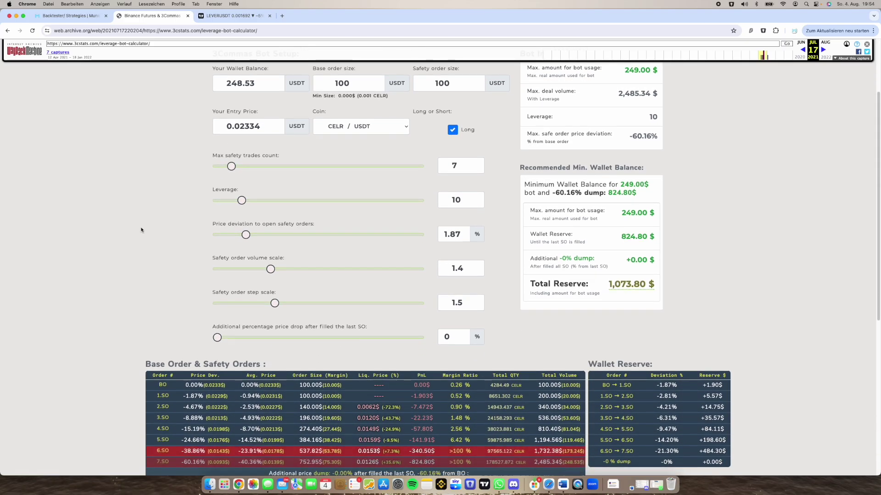
{"action": "scroll", "coordinate": [138, 222], "scroll_direction": "up", "scroll_amount": 2}
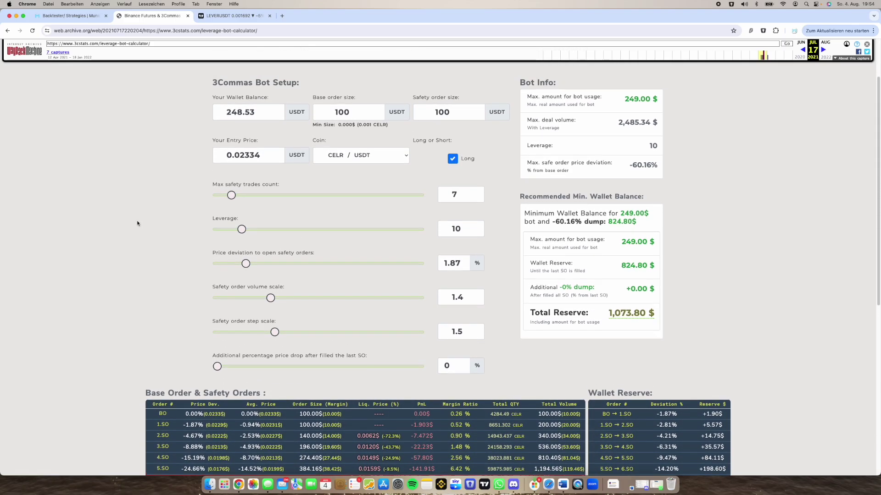
{"action": "left_click", "coordinate": [344, 185]}
{"action": "left_click", "coordinate": [345, 167]}
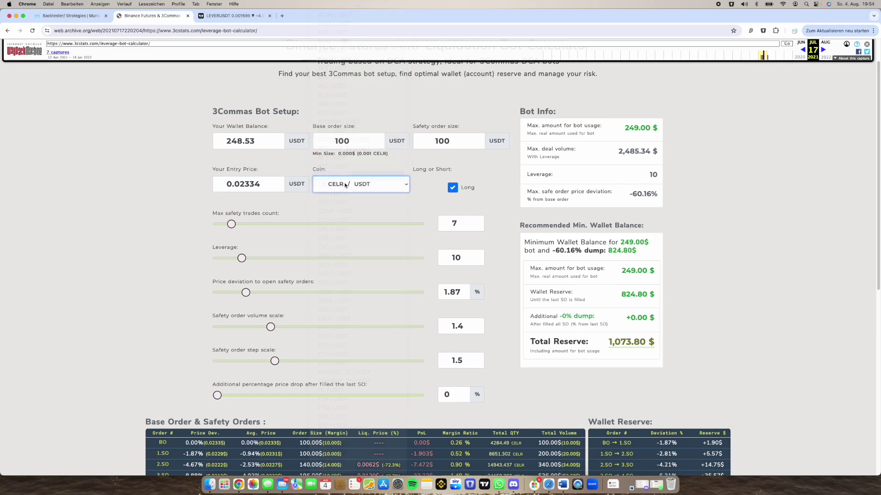
{"action": "left_click", "coordinate": [345, 186]}
{"action": "left_click", "coordinate": [342, 211]}
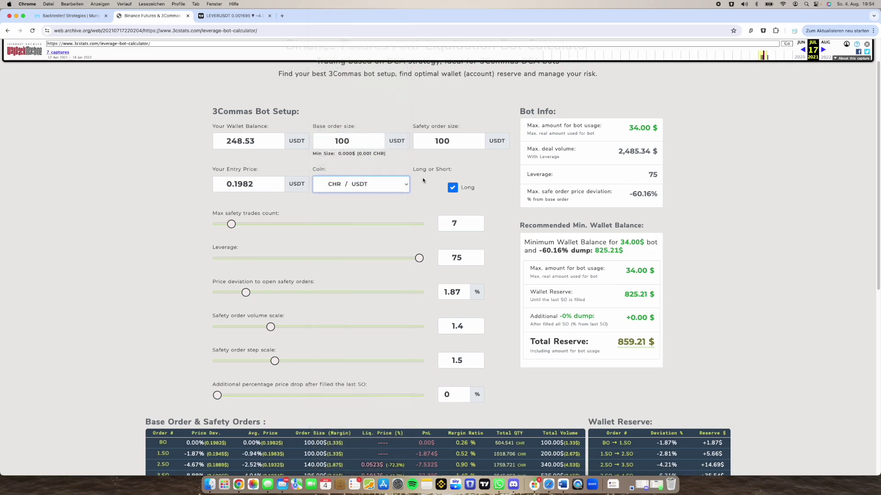
Step: Review the calculator results, then return to the LEVERUSDT TradingView chart
{"action": "scroll", "coordinate": [659, 369], "scroll_direction": "up", "scroll_amount": 1}
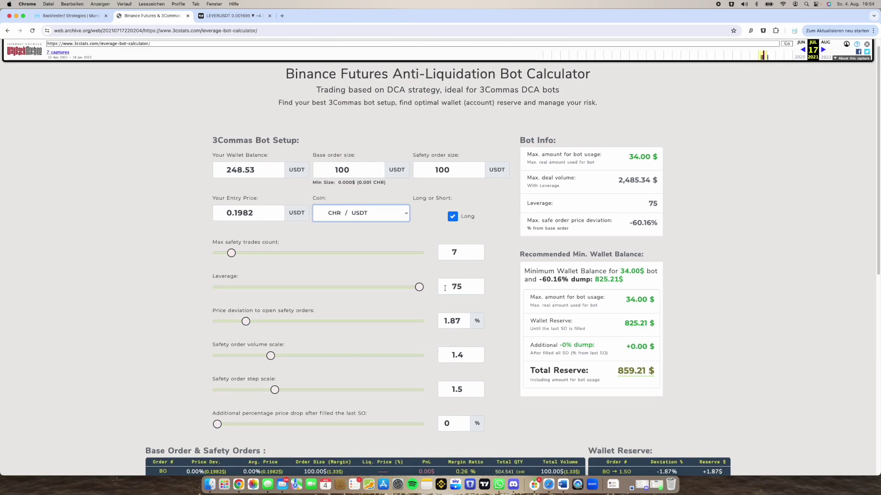
{"action": "scroll", "coordinate": [55, 235], "scroll_direction": "down", "scroll_amount": 3}
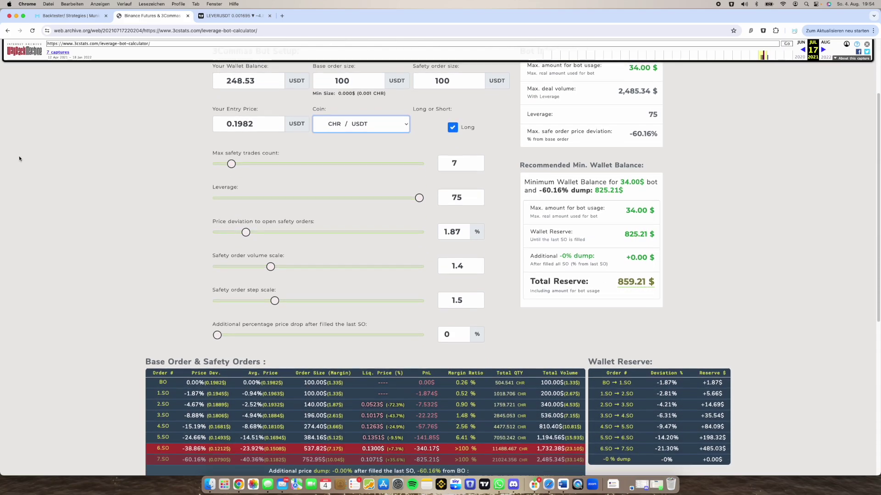
{"action": "left_click", "coordinate": [229, 18]}
{"action": "mouse_move", "coordinate": [72, 93]}
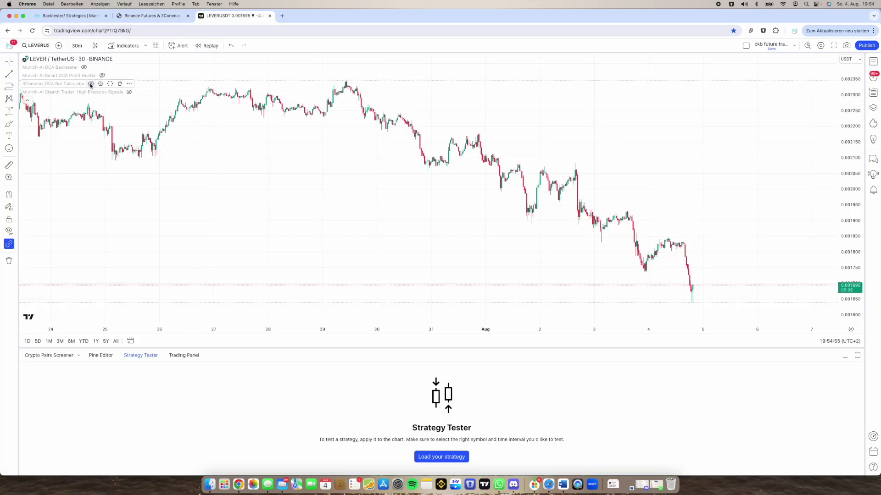
Step: Unhide the 3Commas DCA Bot Calculator on the LEVERUSDT chart and pan back to the most recent candles
{"action": "left_click", "coordinate": [91, 84]}
{"action": "scroll", "coordinate": [452, 265], "scroll_direction": "down", "scroll_amount": 3}
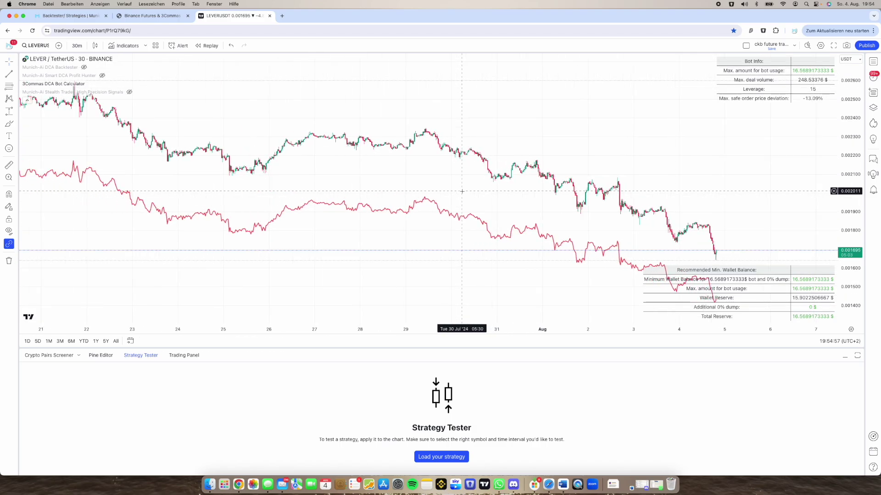
{"action": "left_click_drag", "start_coordinate": [402, 265], "coordinate": [600, 218]}
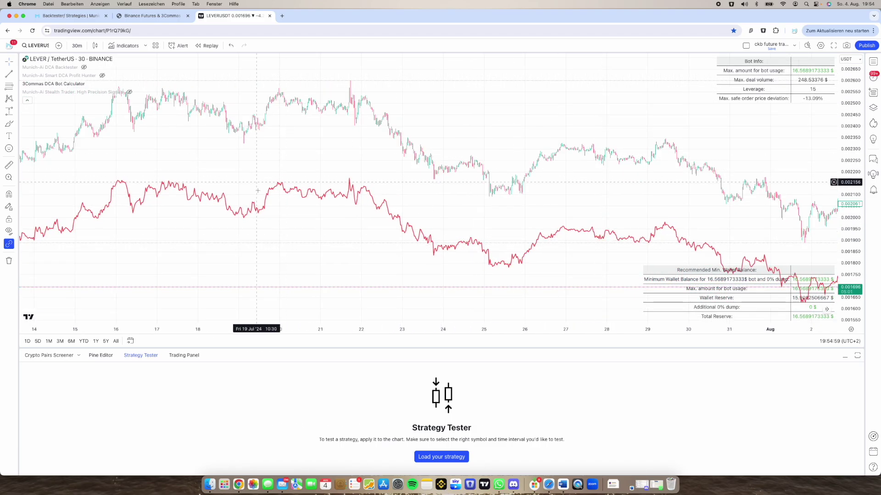
{"action": "scroll", "coordinate": [528, 220], "scroll_direction": "left", "scroll_amount": 10}
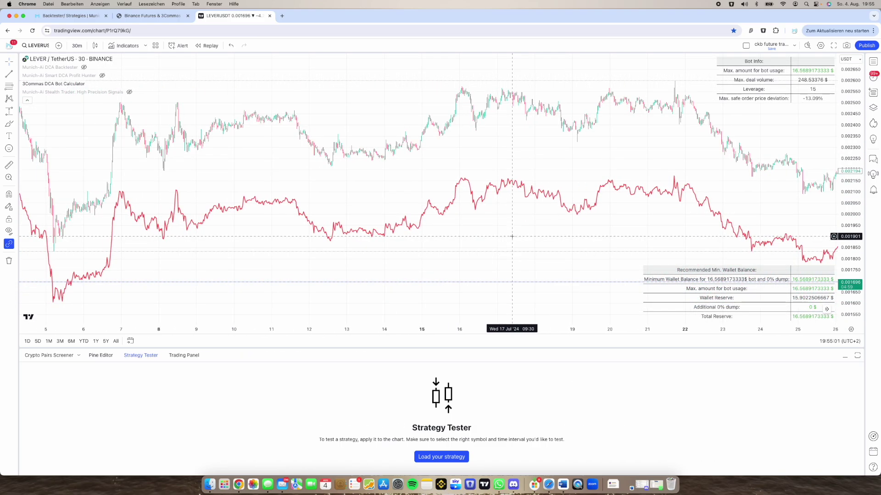
{"action": "left_click_drag", "start_coordinate": [550, 158], "coordinate": [174, 170]}
{"action": "left_click_drag", "start_coordinate": [607, 165], "coordinate": [489, 173]}
{"action": "scroll", "coordinate": [736, 124], "scroll_direction": "up", "scroll_amount": 5}
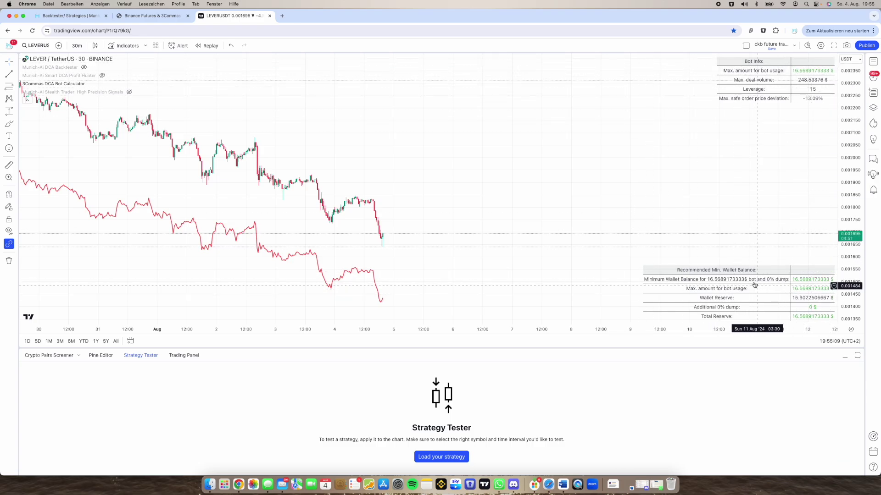
Step: Review the 3Commas DCA Bot Calculator's Inputs settings and close the dialog without changes
{"action": "double_click", "coordinate": [60, 86]}
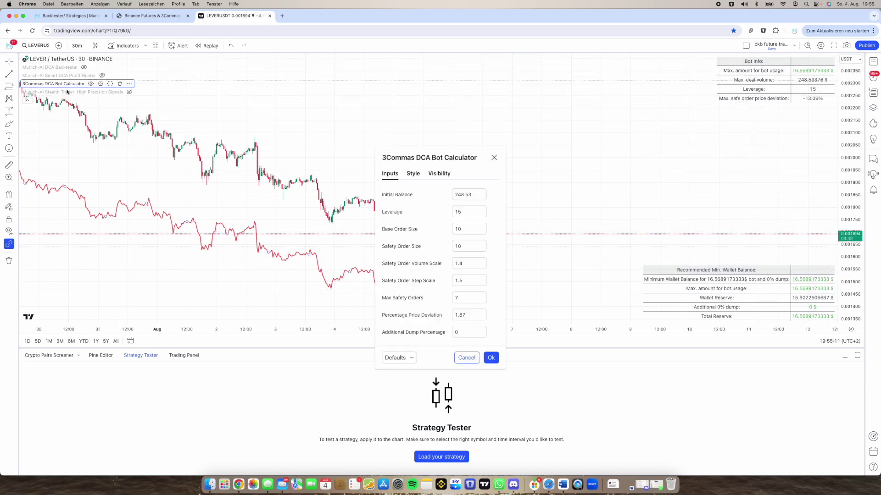
{"action": "left_click_drag", "start_coordinate": [422, 160], "coordinate": [474, 71]}
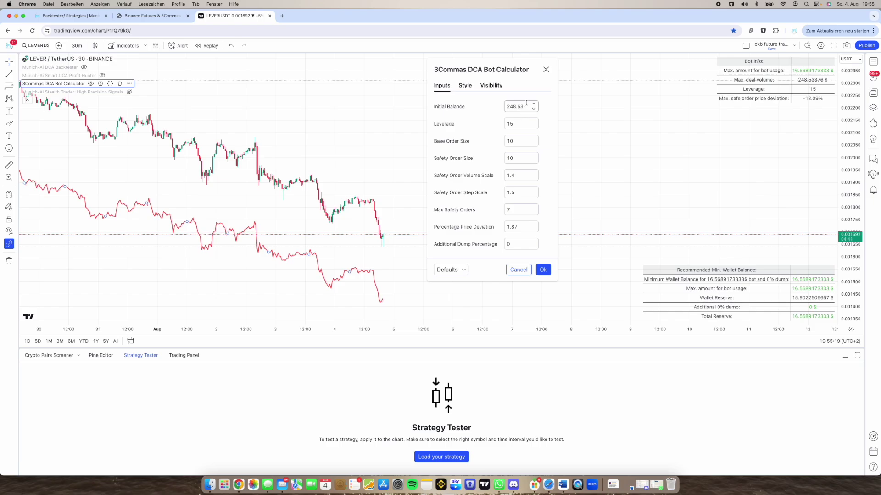
{"action": "left_click", "coordinate": [543, 270]}
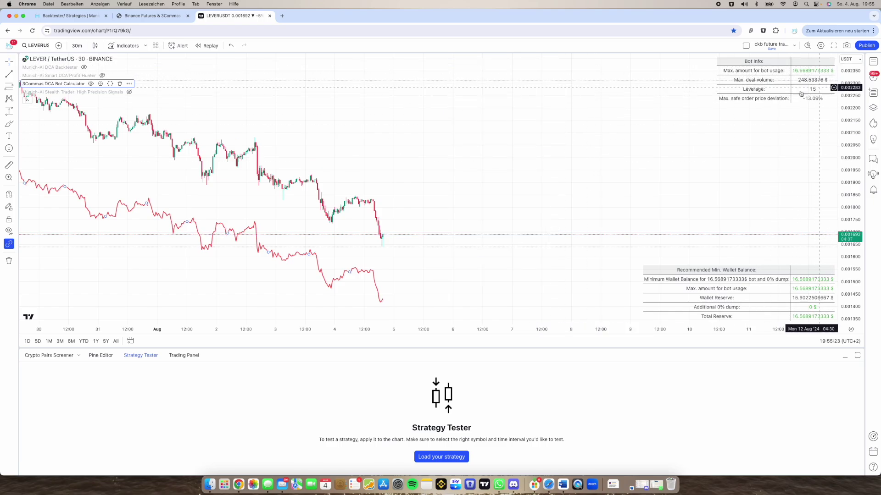
Step: Pan to the latest candles, hide the 3Commas DCA Bot Calculator, and return to the Munich-Ai page
{"action": "scroll", "coordinate": [312, 162], "scroll_direction": "up", "scroll_amount": 3}
{"action": "scroll", "coordinate": [620, 162], "scroll_direction": "down", "scroll_amount": 5}
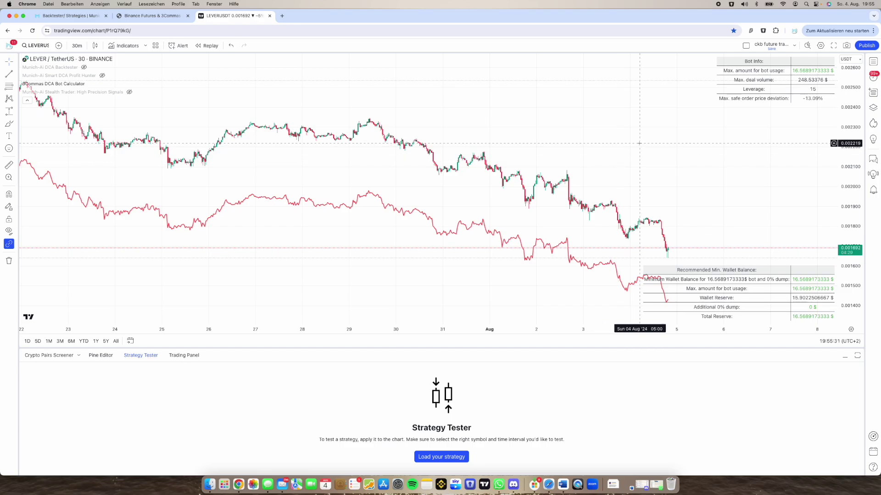
{"action": "left_click_drag", "start_coordinate": [619, 161], "coordinate": [509, 133]}
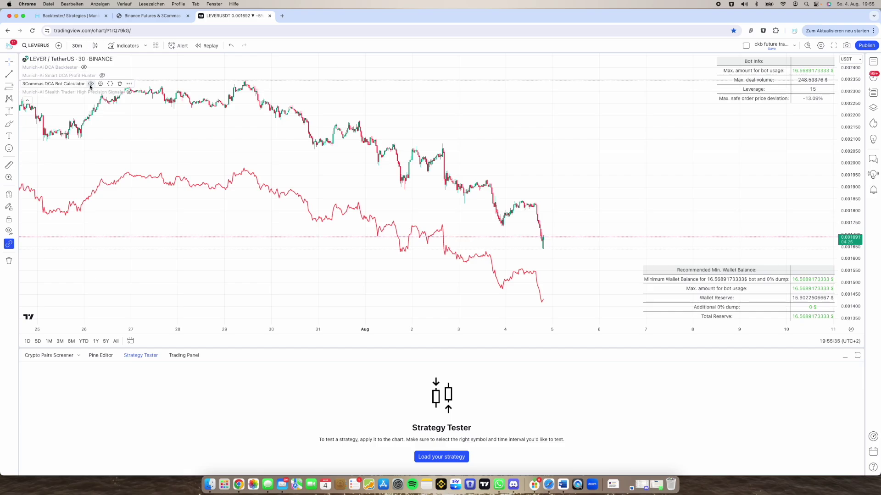
{"action": "left_click", "coordinate": [91, 84]}
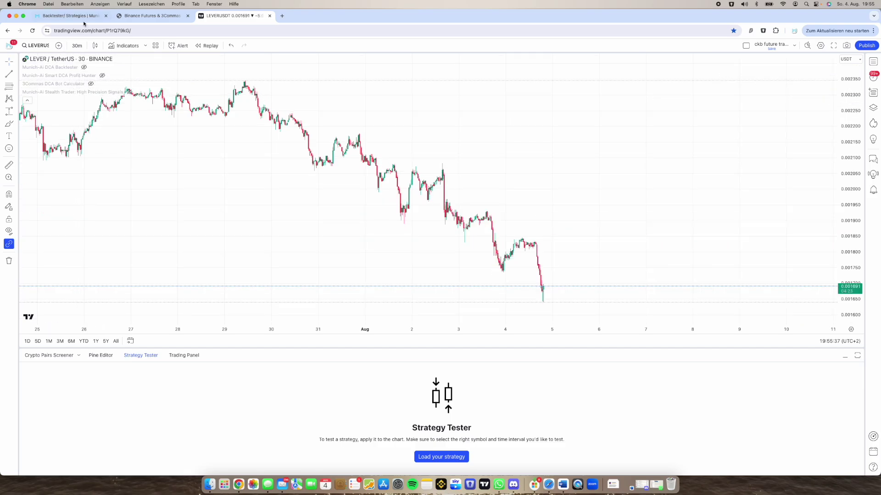
{"action": "left_click", "coordinate": [69, 15]}
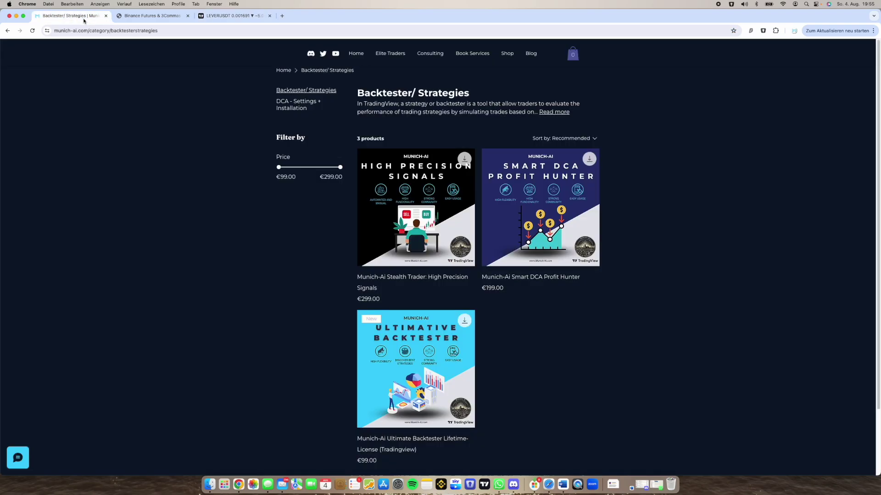
Step: Open Munich-Ai's Elite Traders page and scroll through the €69-per-month club offer and features
{"action": "left_click", "coordinate": [391, 54]}
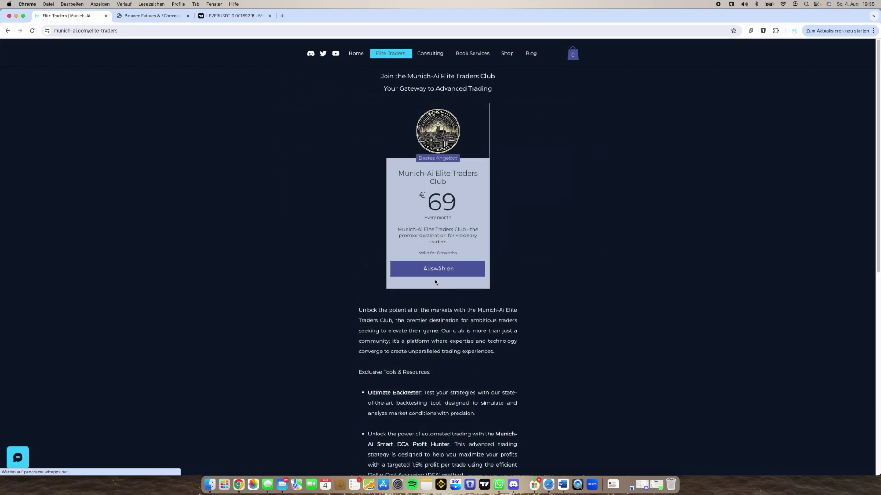
{"action": "scroll", "coordinate": [284, 187], "scroll_direction": "down", "scroll_amount": 5}
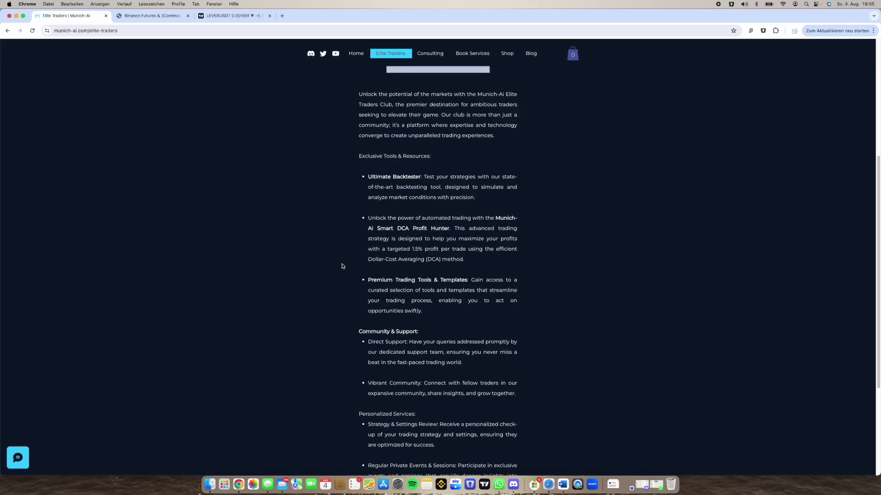
{"action": "scroll", "coordinate": [342, 266], "scroll_direction": "down", "scroll_amount": 4}
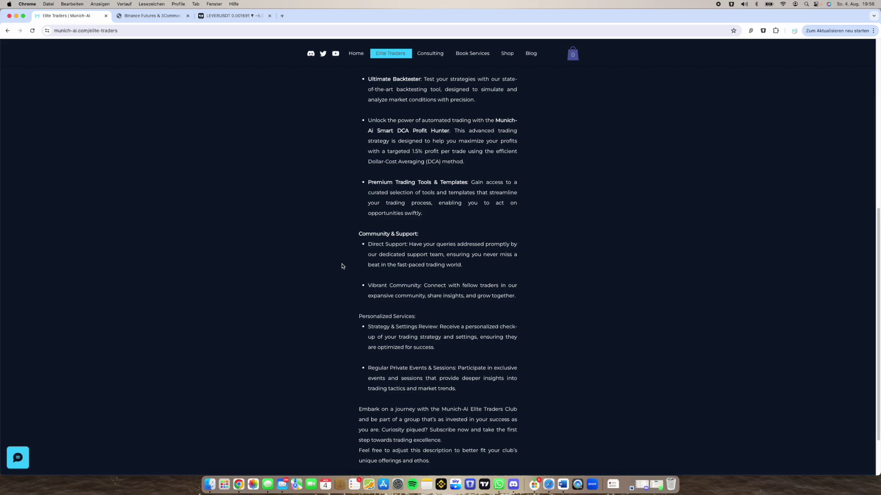
{"action": "scroll", "coordinate": [341, 266], "scroll_direction": "up", "scroll_amount": 13}
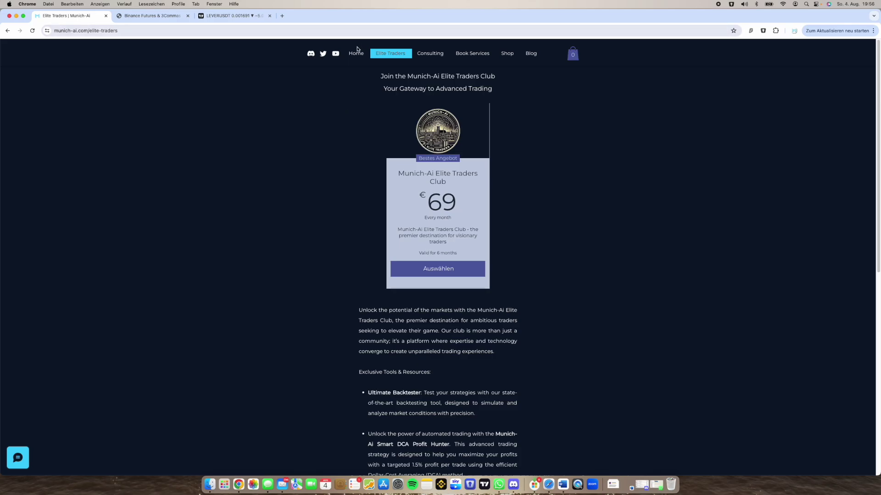
{"action": "left_click", "coordinate": [342, 72]}
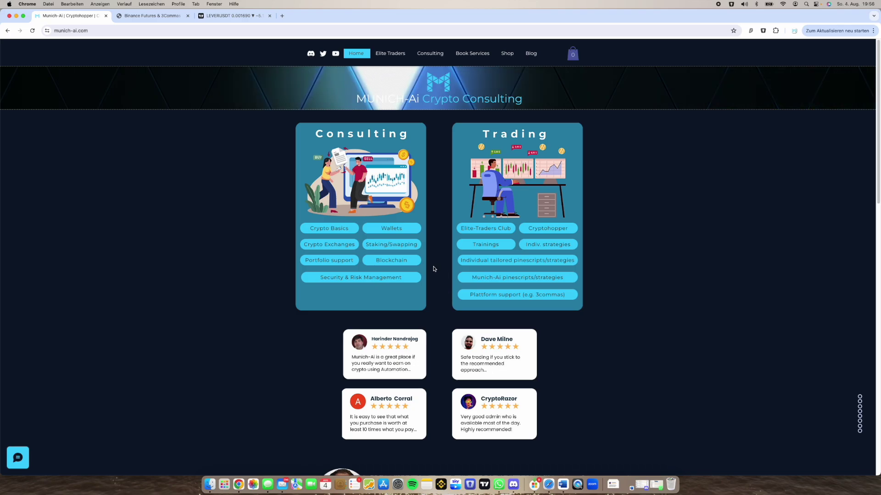
Step: Scroll the Munich-Ai home page to view the Consulting and Trading cards and customer reviews
{"action": "scroll", "coordinate": [203, 334], "scroll_direction": "down", "scroll_amount": 3}
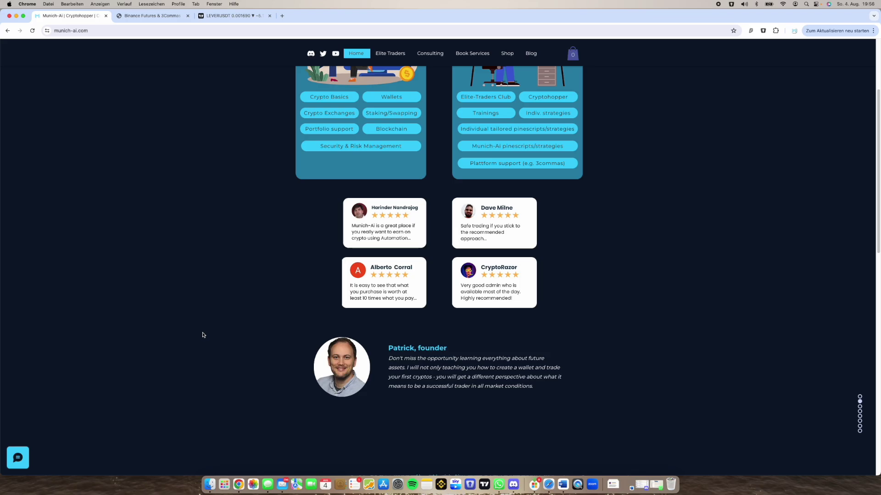
{"action": "scroll", "coordinate": [203, 334], "scroll_direction": "up", "scroll_amount": 2}
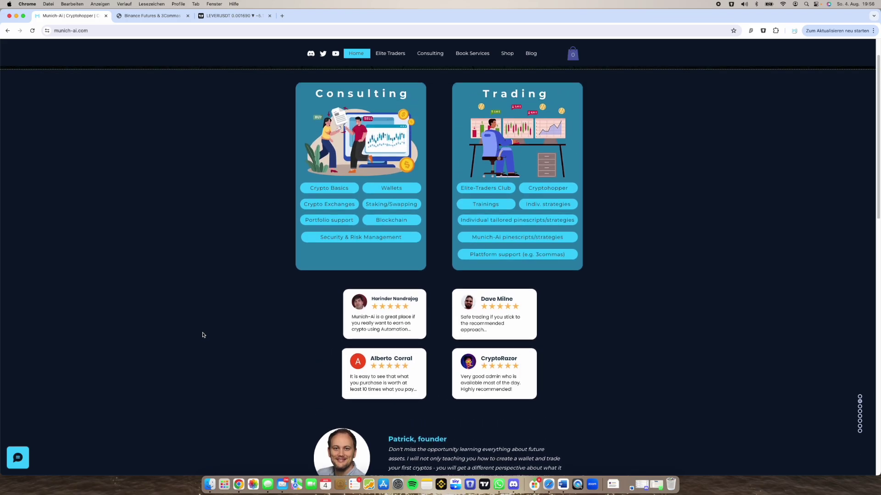
{"action": "scroll", "coordinate": [203, 334], "scroll_direction": "down", "scroll_amount": 1}
{"action": "scroll", "coordinate": [203, 335], "scroll_direction": "up", "scroll_amount": 2}
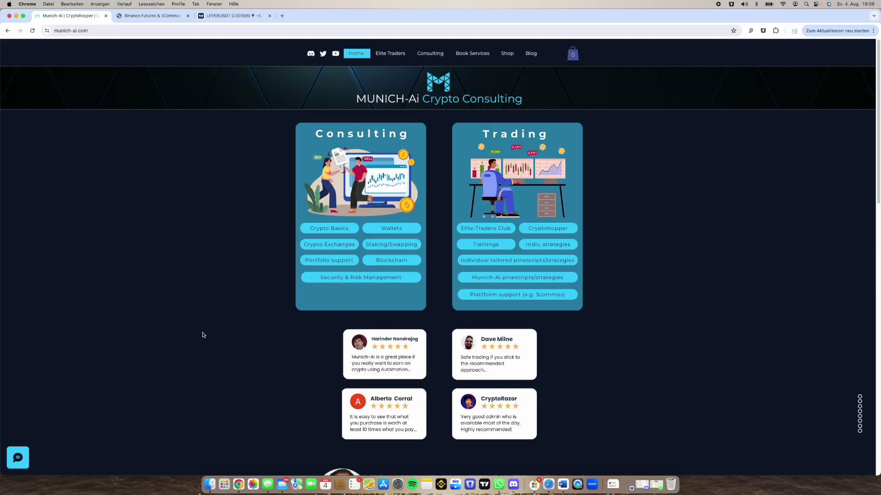